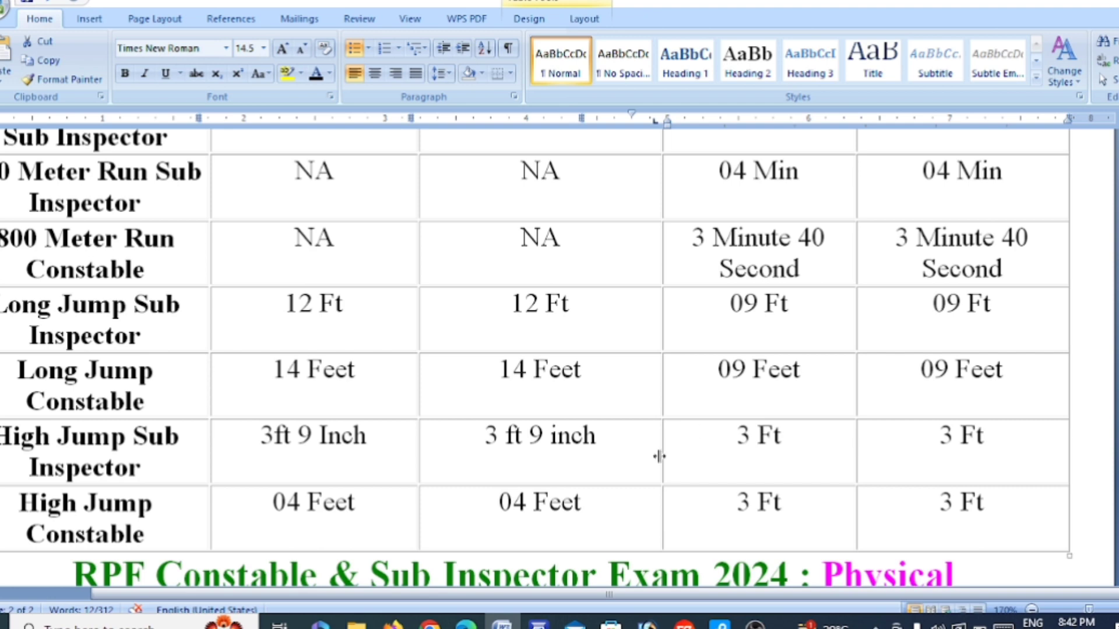
Switch from Word to the RRB Apply landing page in Chrome
left_click(430, 624)
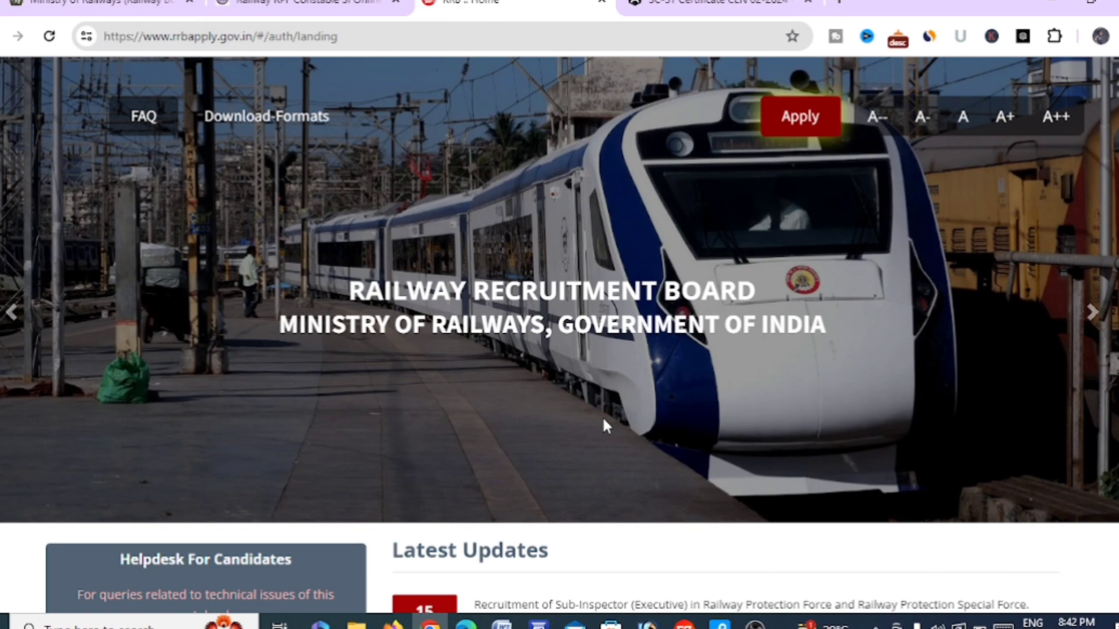
Look over the RRB Apply landing page and open the Apply menu
scroll(603, 419, "down", 2)
scroll(605, 425, "down", 2)
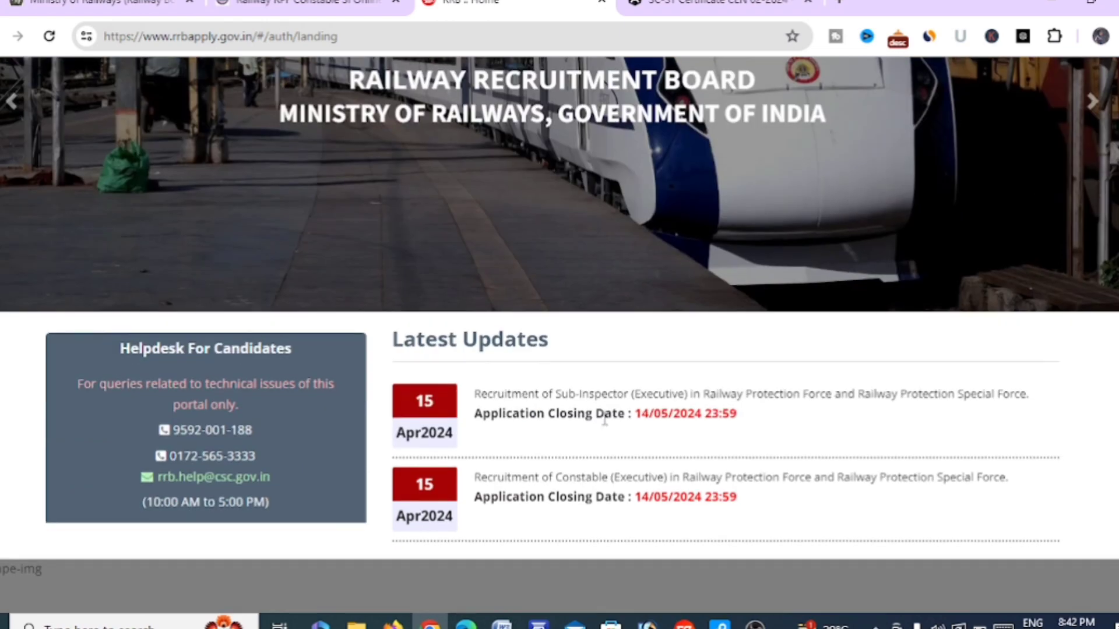
scroll(605, 421, "up", 4)
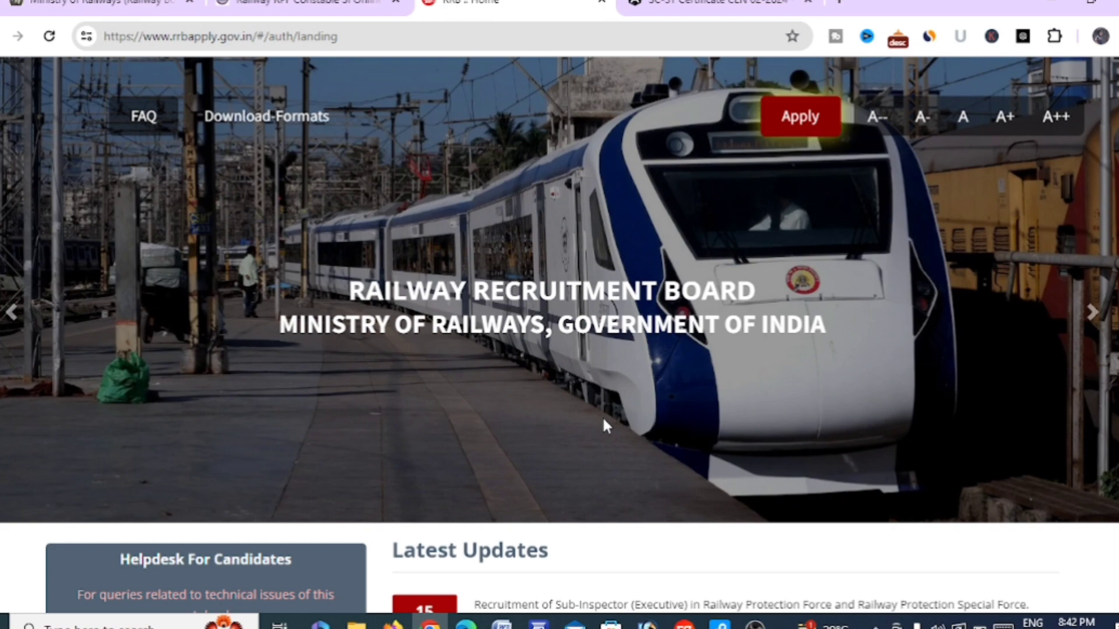
scroll(603, 415, "down", 5)
scroll(602, 416, "up", 5)
left_click(801, 119)
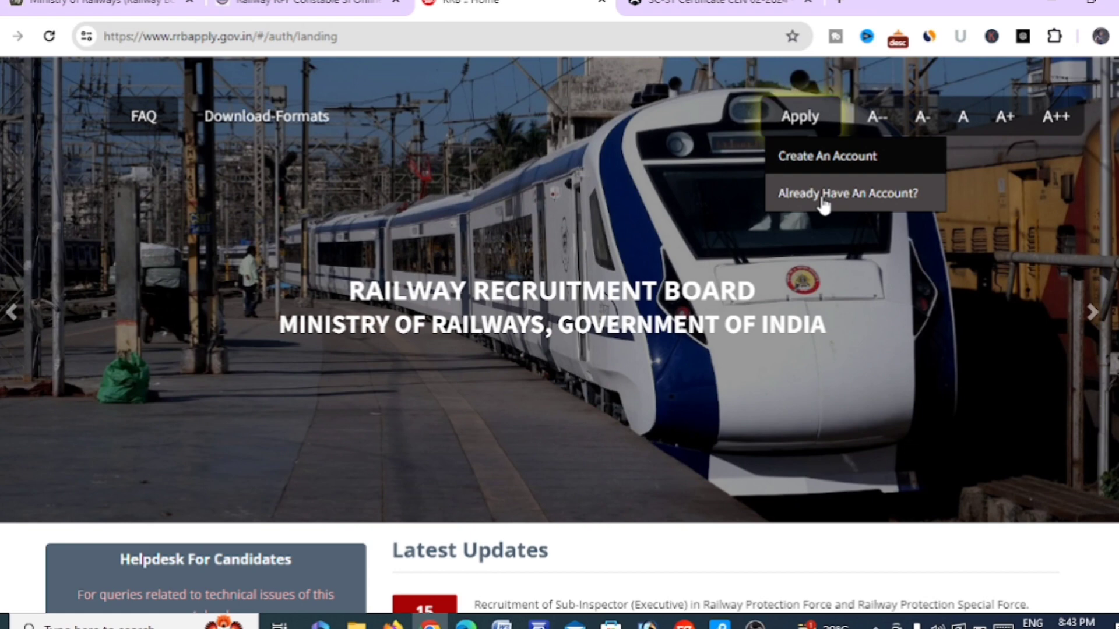
Start a new account registration, dismiss the notice, and set nationality to India
left_click(829, 164)
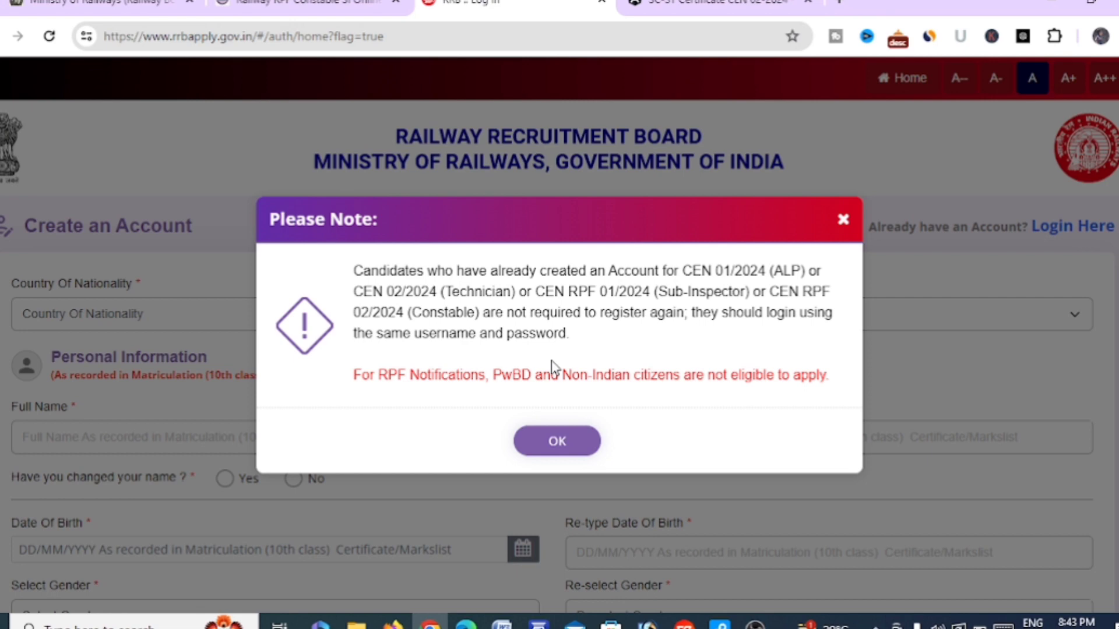
left_click(555, 448)
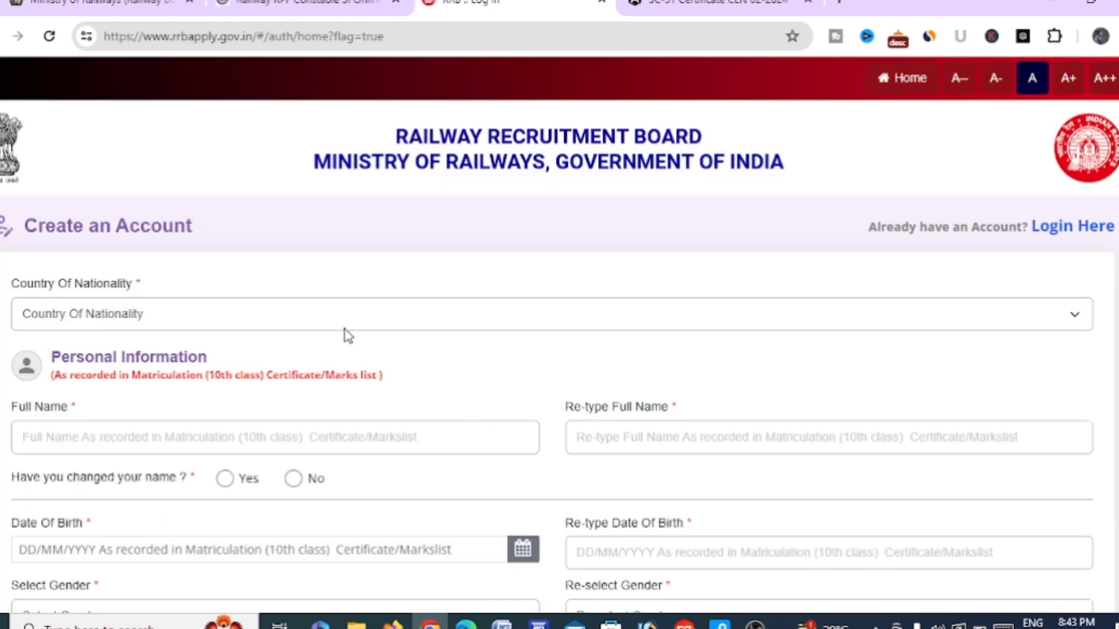
scroll(347, 337, "down", 1)
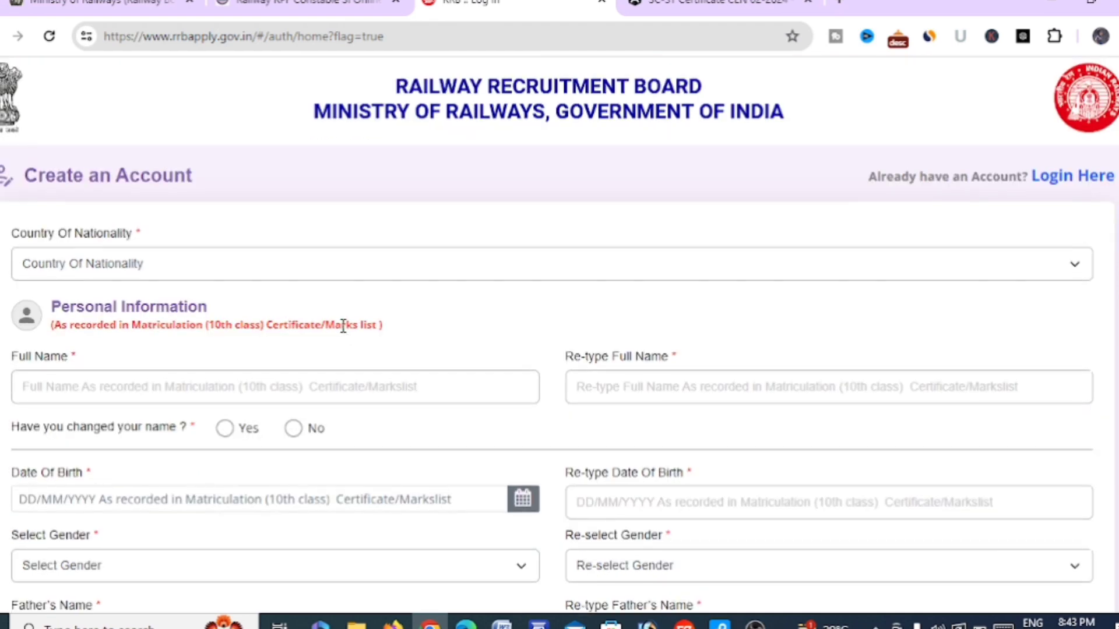
left_click(307, 265)
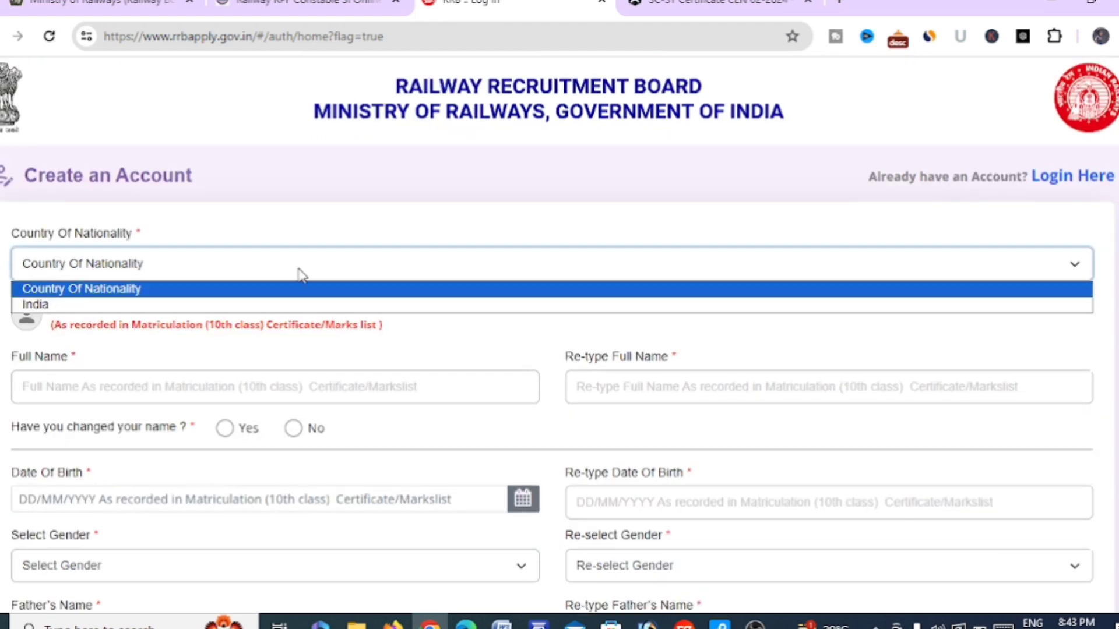
left_click(293, 309)
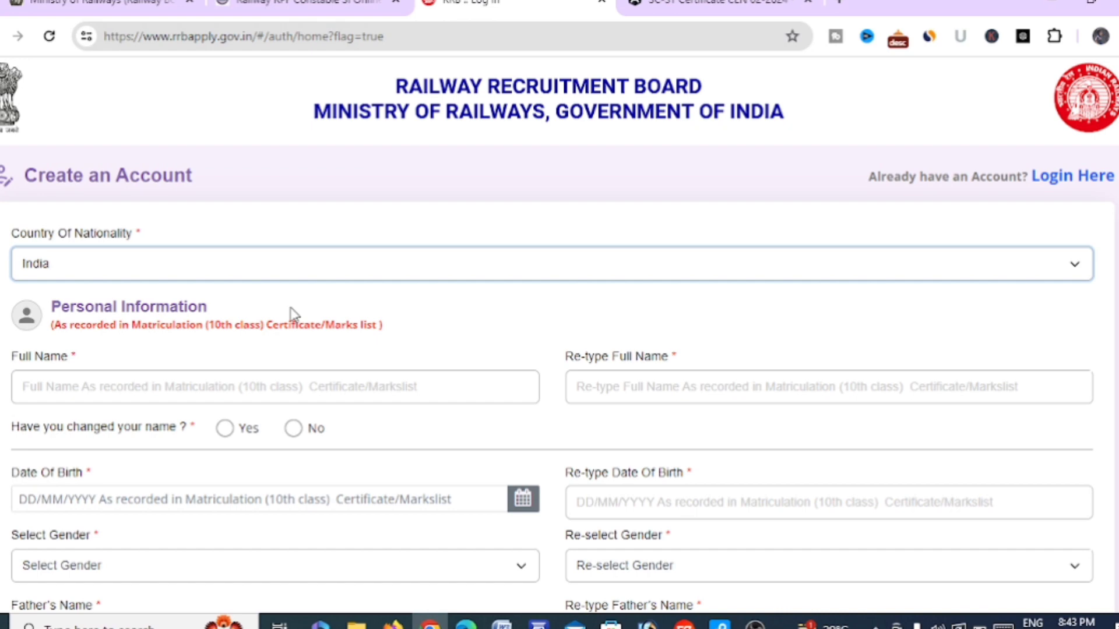
Fill the candidate's full name fields and answer No to name change
scroll(294, 313, "down", 2)
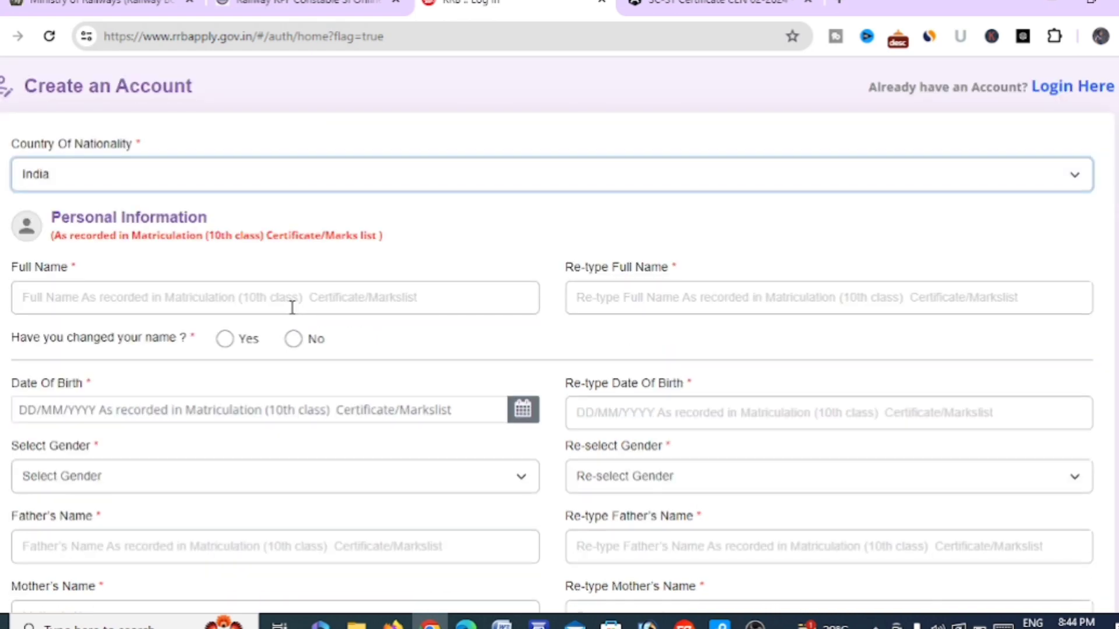
left_click(220, 297)
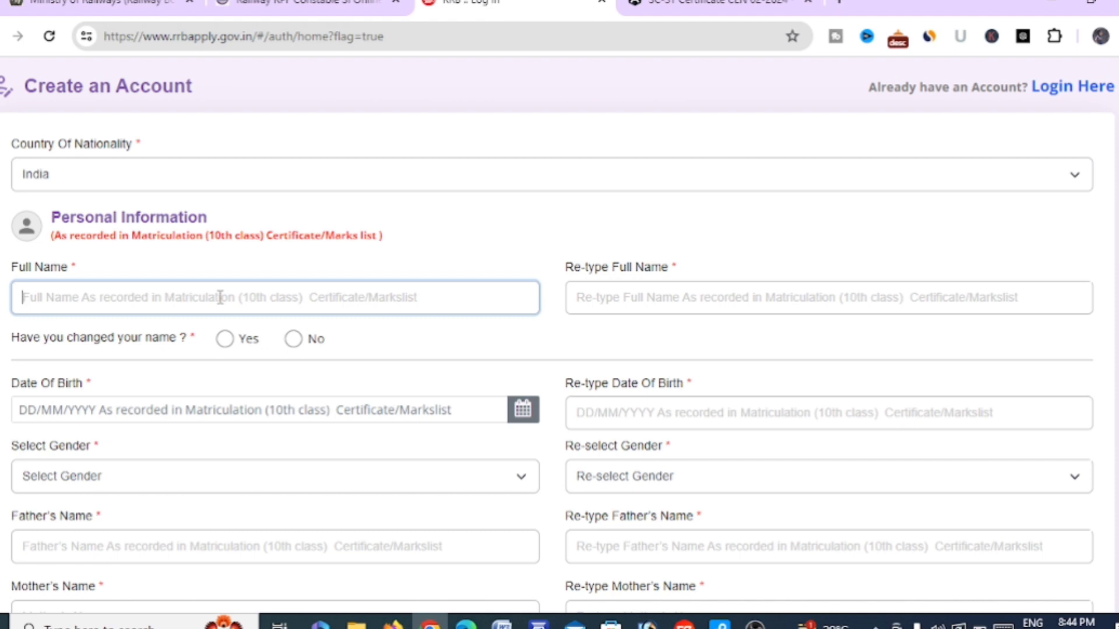
left_click(614, 294)
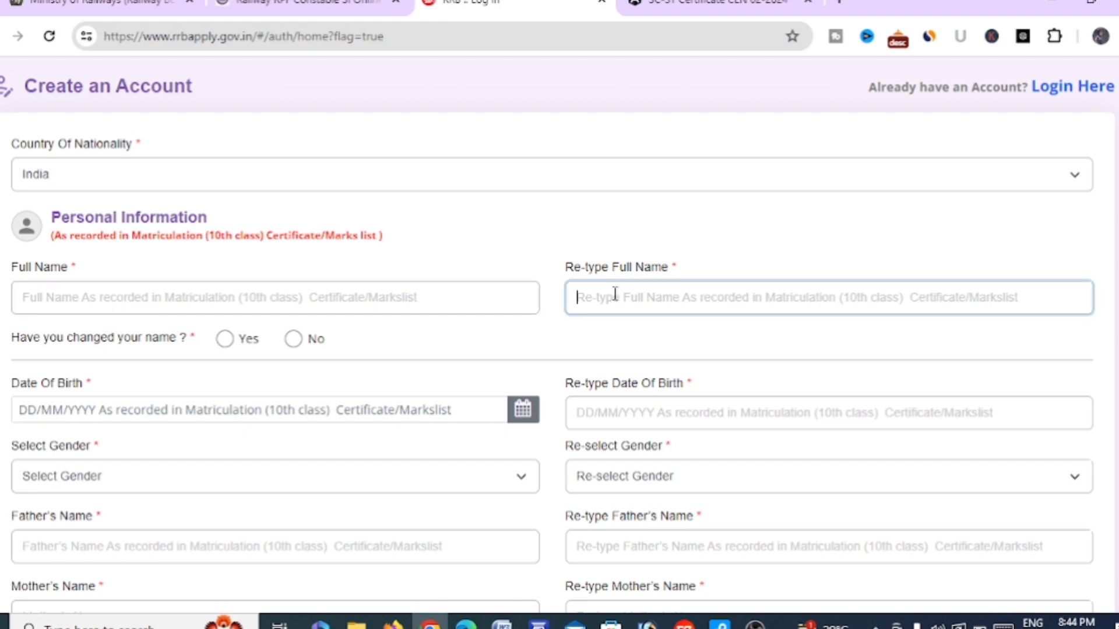
scroll(615, 295, "down", 1)
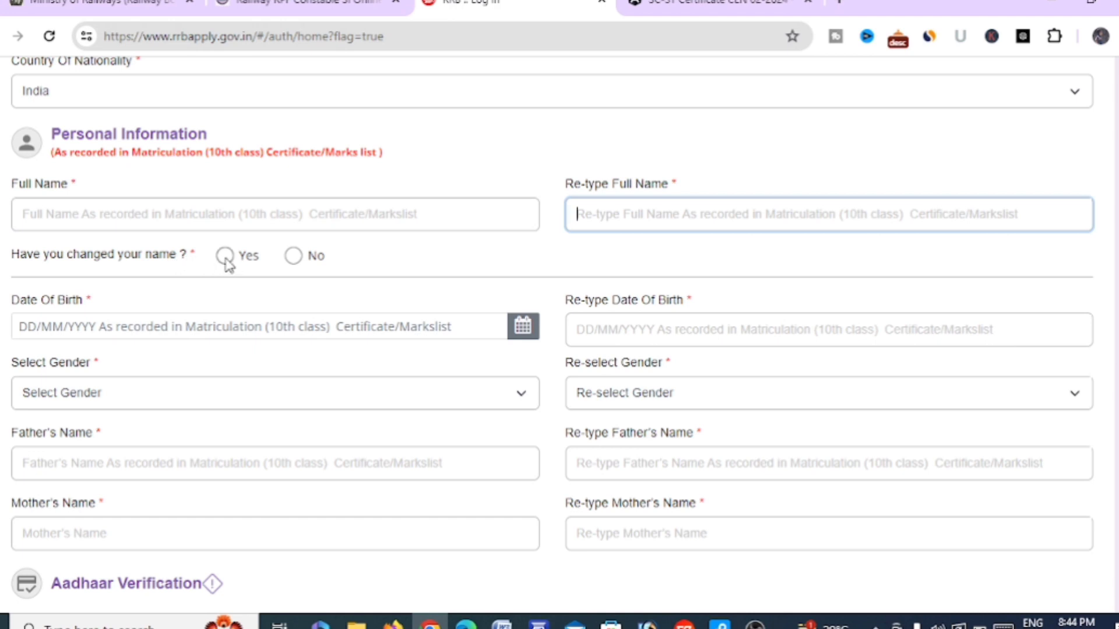
left_click(295, 261)
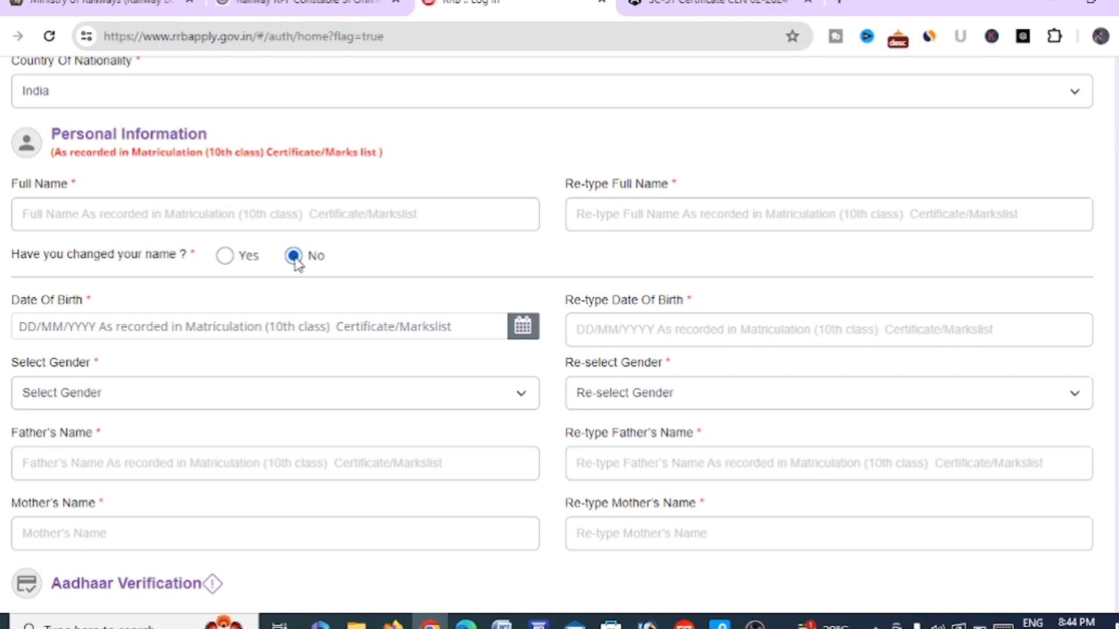
scroll(295, 261, "down", 1)
left_click(196, 291)
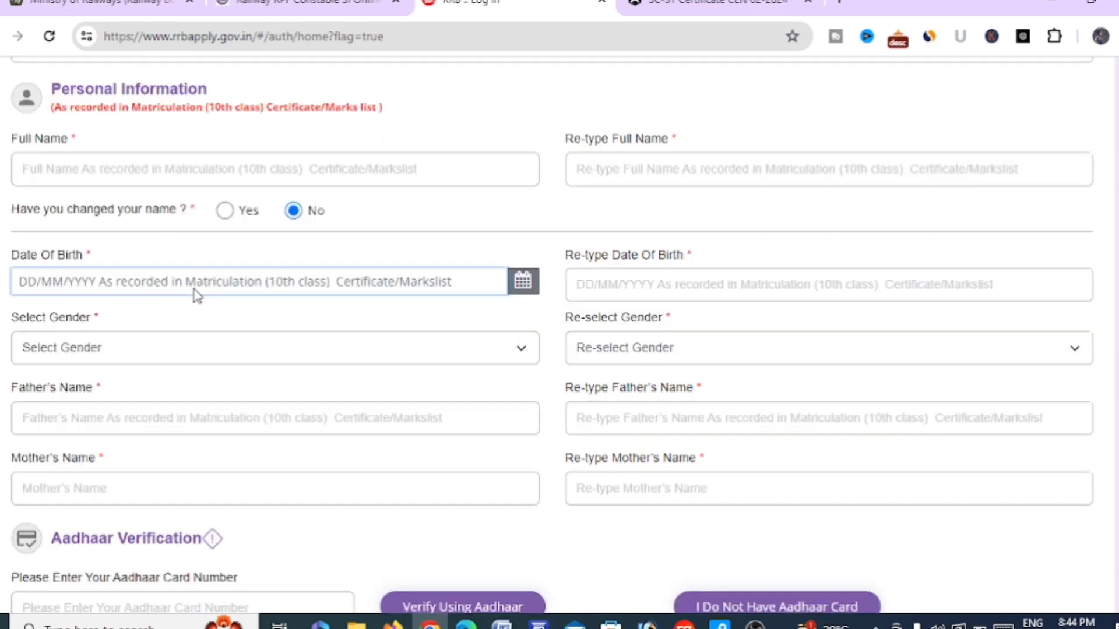
left_click(336, 283)
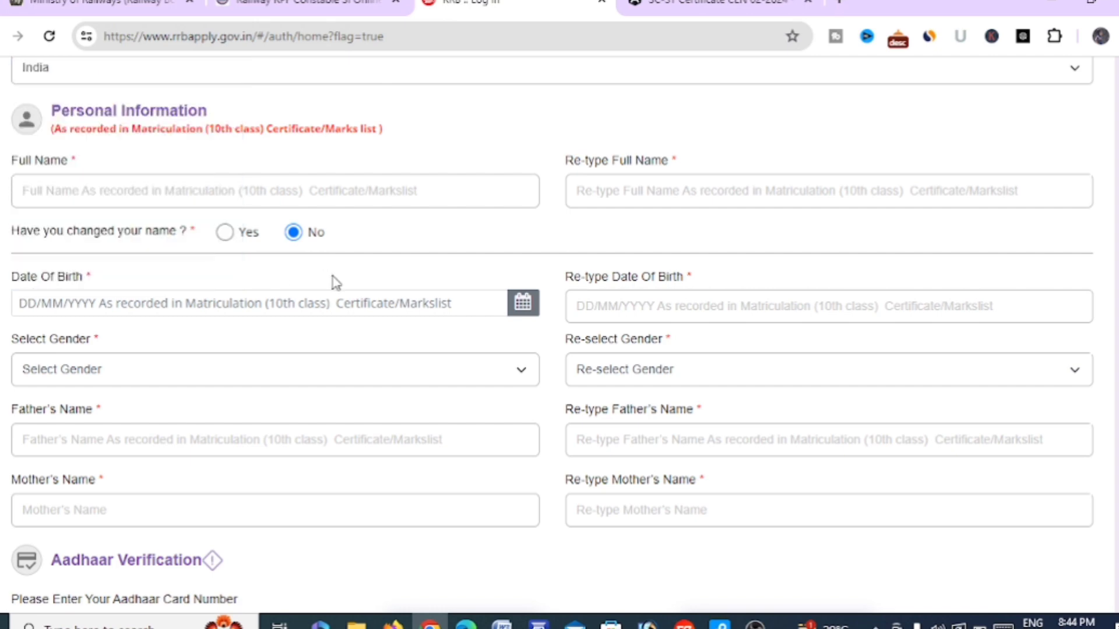
left_click(625, 316)
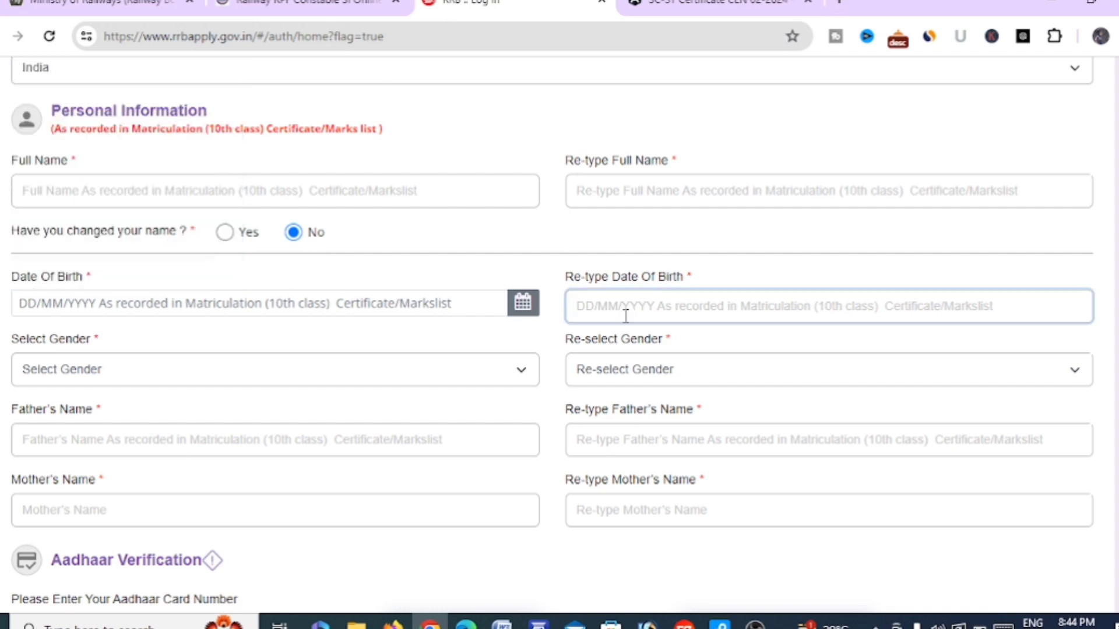
scroll(626, 316, "down", 1)
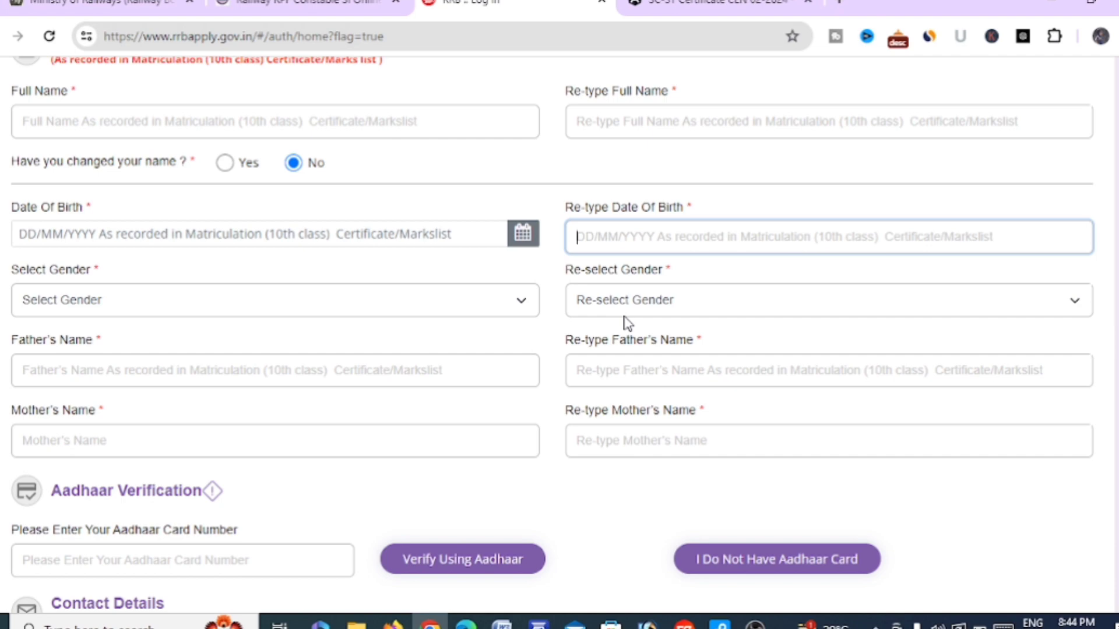
left_click(436, 311)
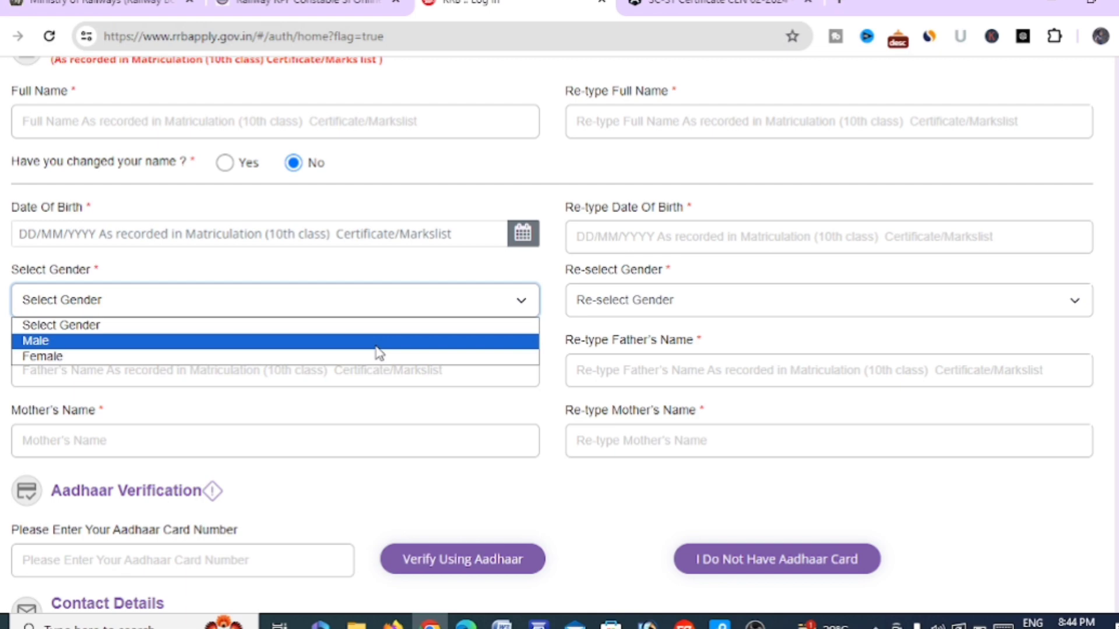
left_click(686, 303)
left_click(685, 303)
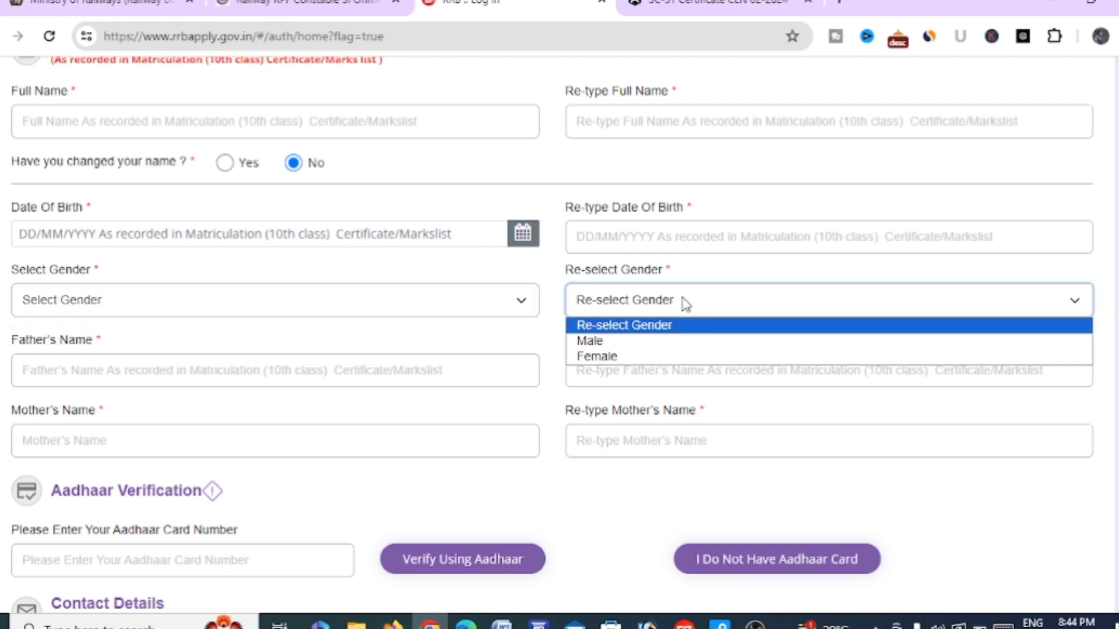
left_click(483, 337)
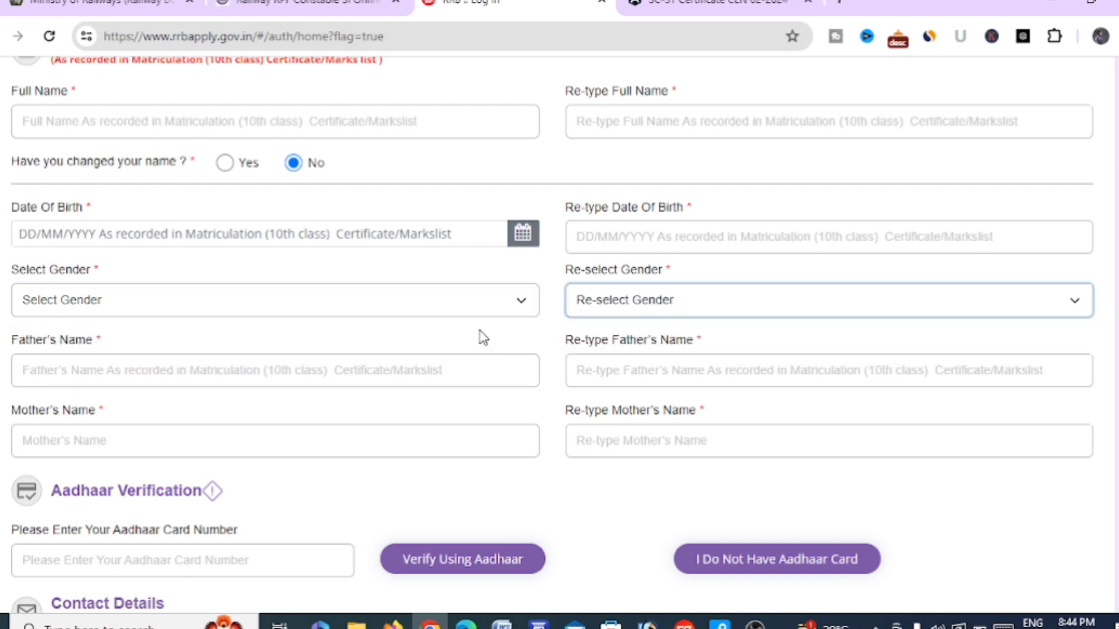
left_click(397, 375)
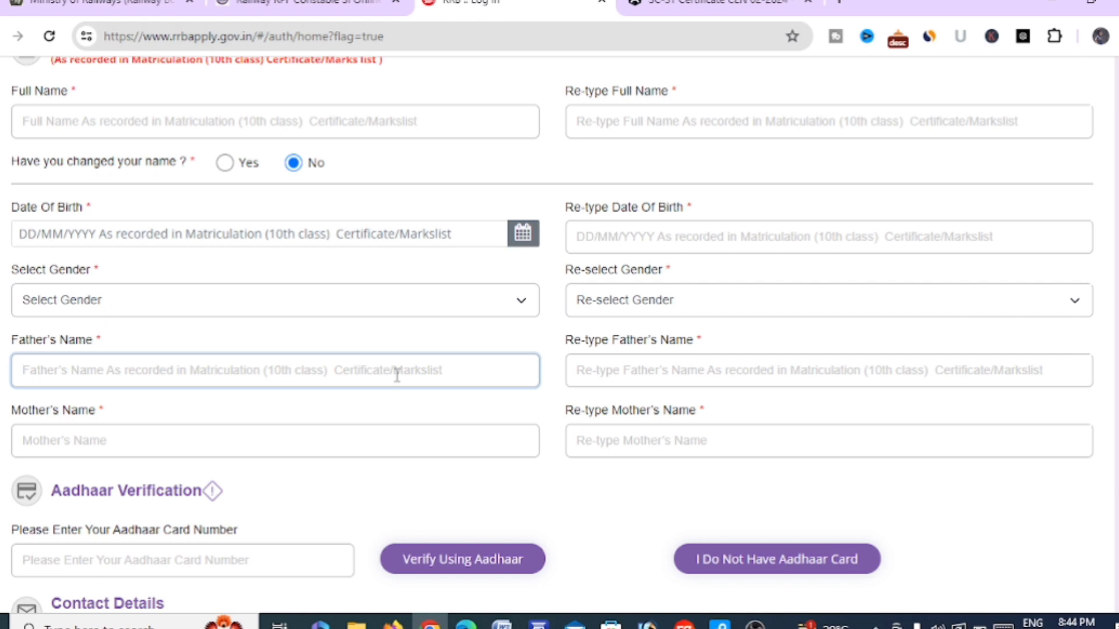
left_click(633, 376)
scroll(633, 376, "down", 1)
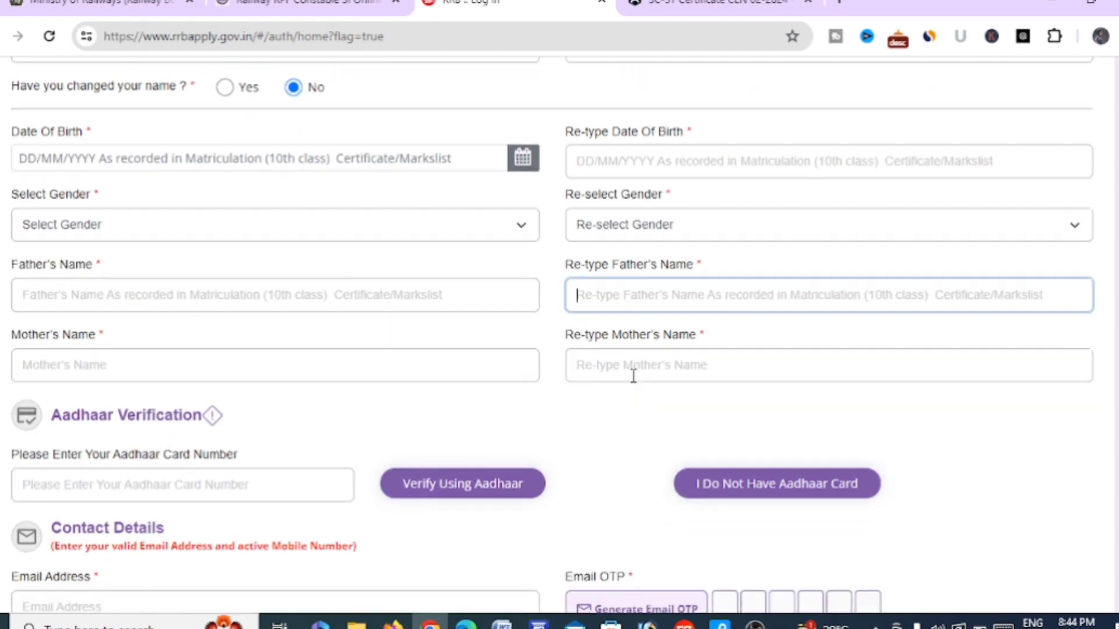
left_click(482, 349)
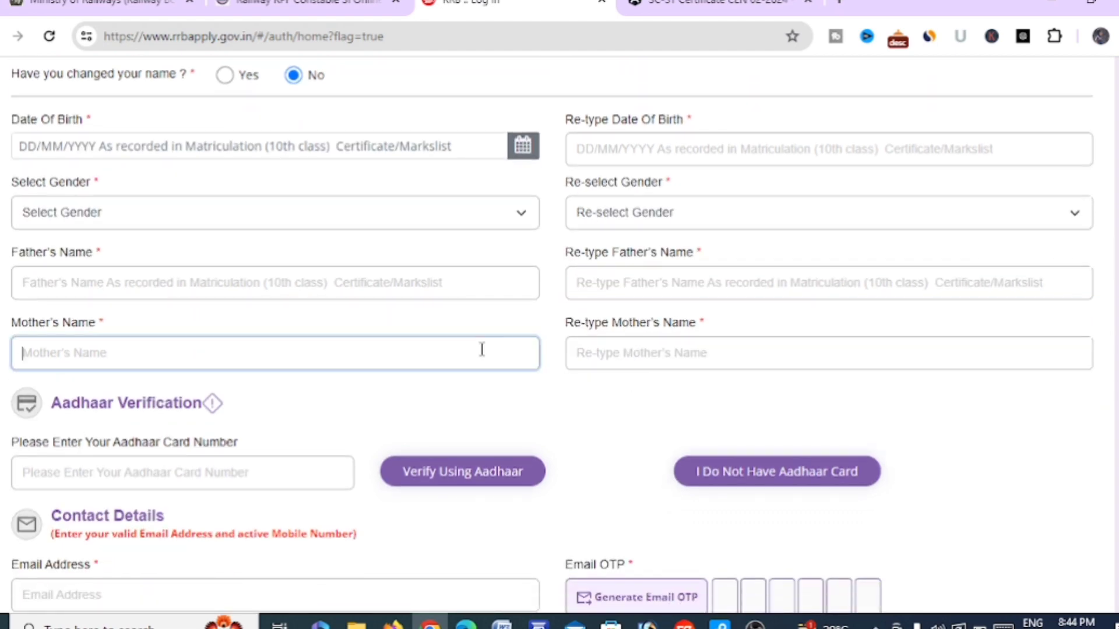
left_click(636, 353)
scroll(638, 356, "down", 1)
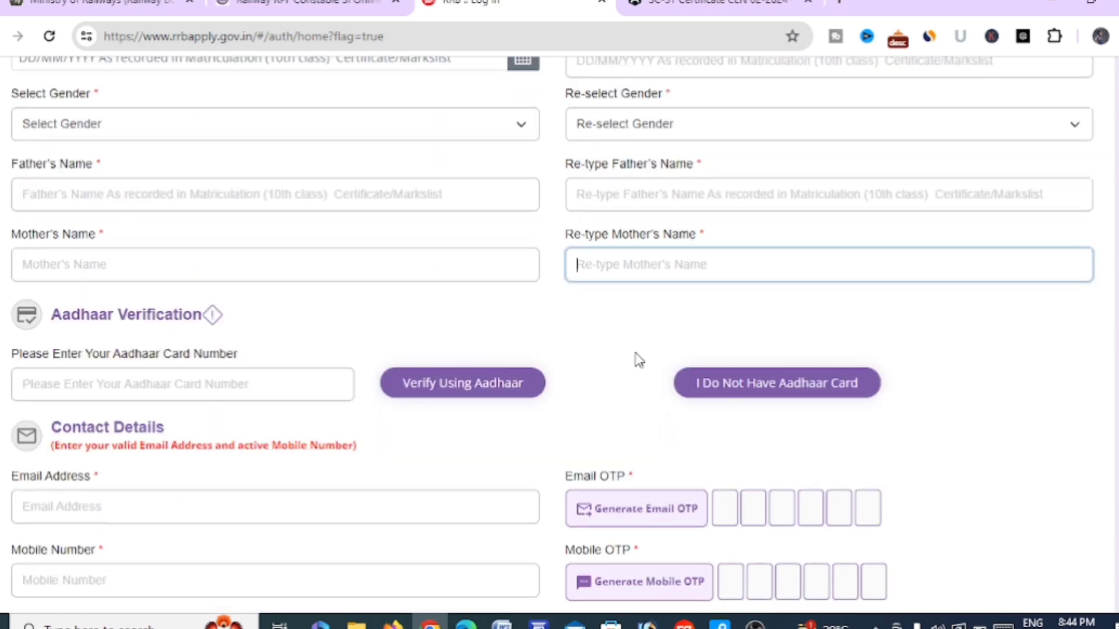
left_click(205, 391)
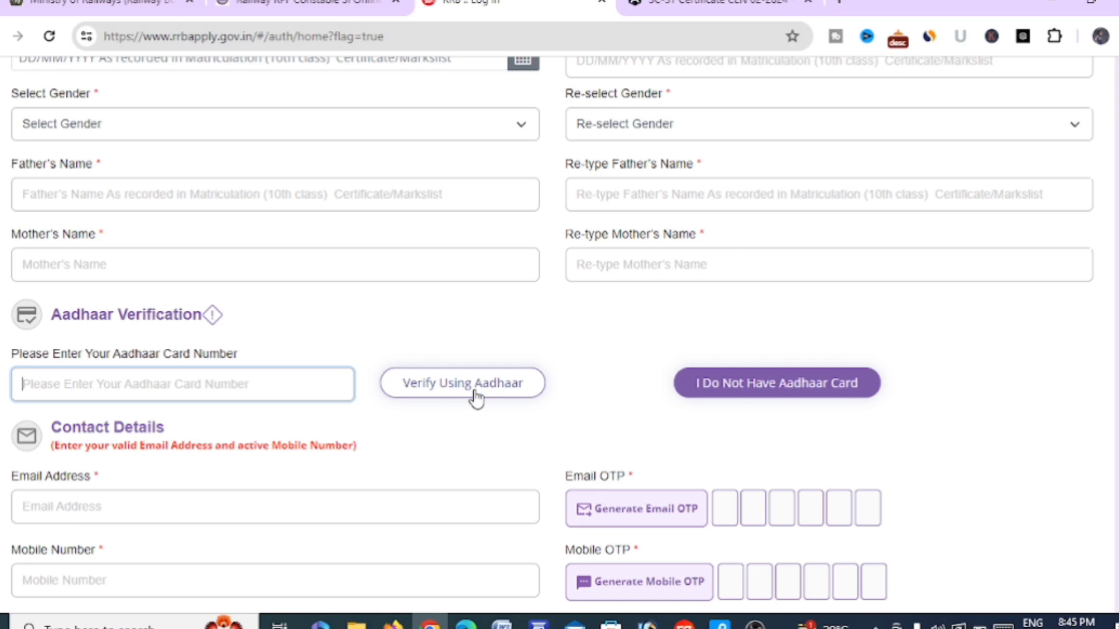
left_click(760, 386)
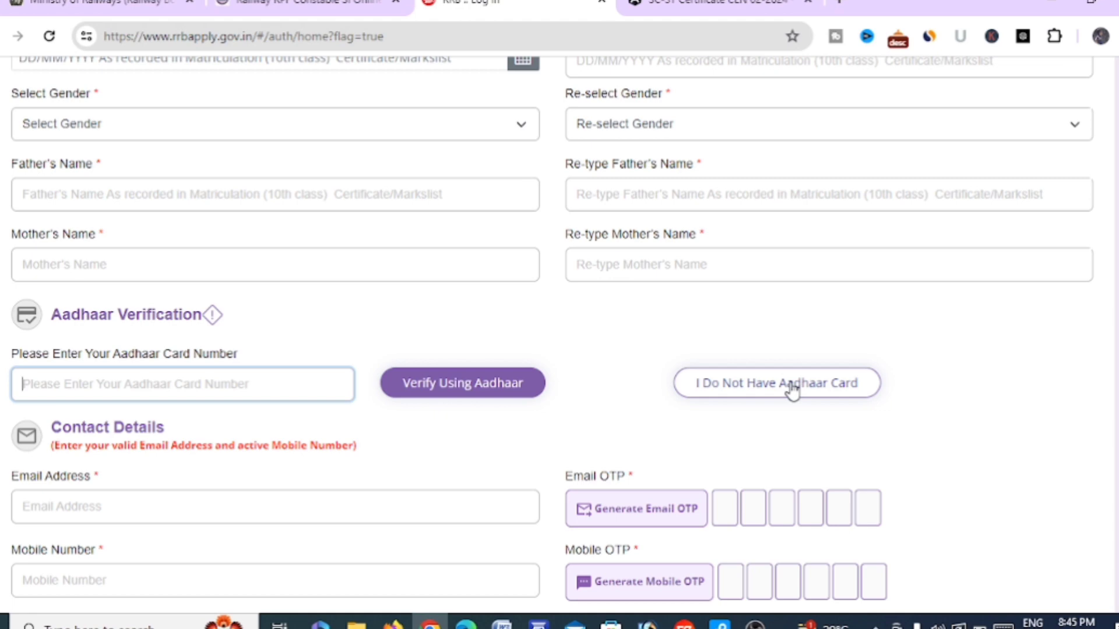
left_click(623, 386)
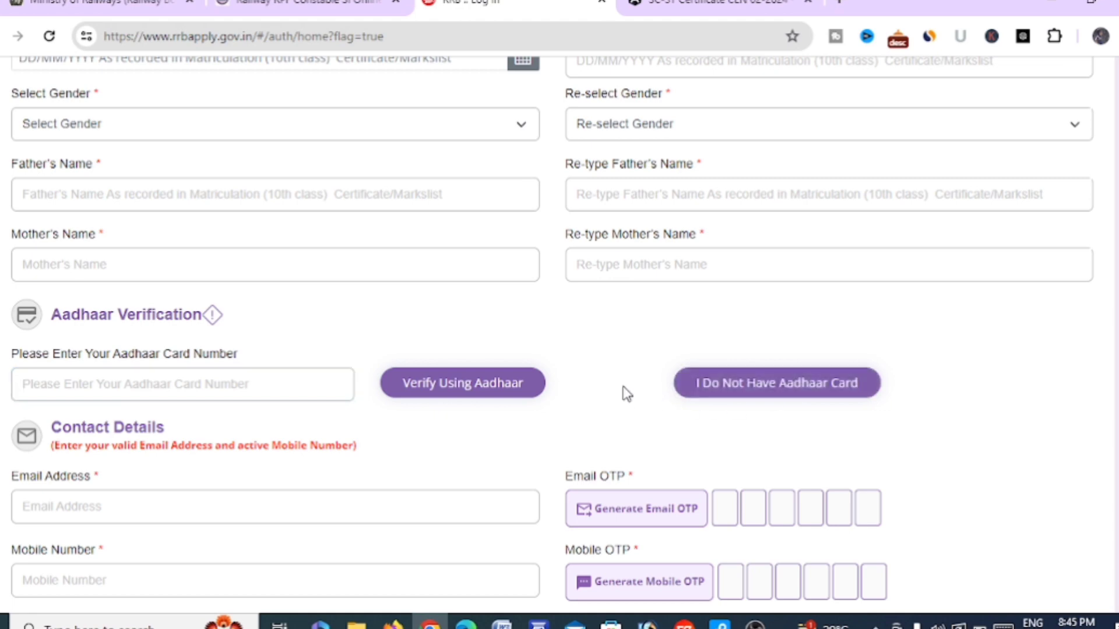
left_click(289, 389)
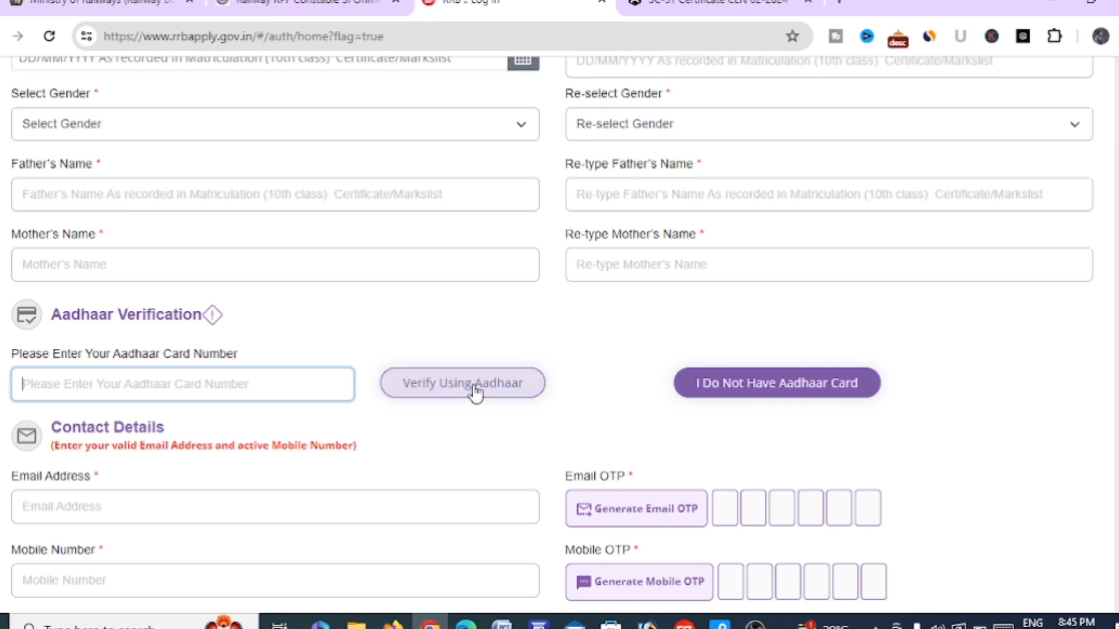
scroll(472, 392, "down", 3)
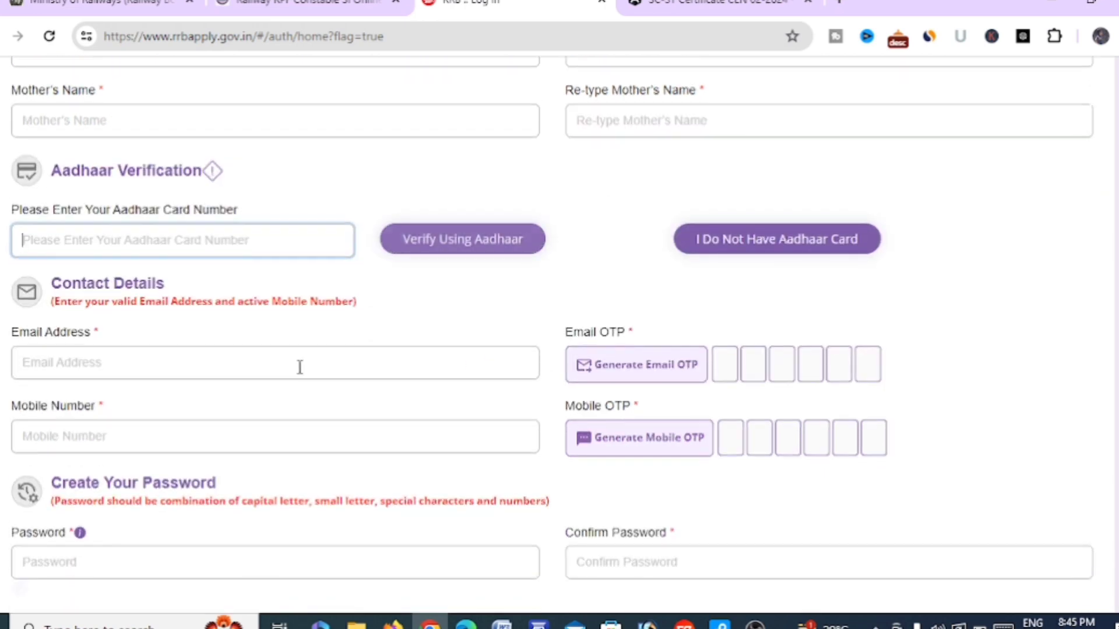
left_click(259, 361)
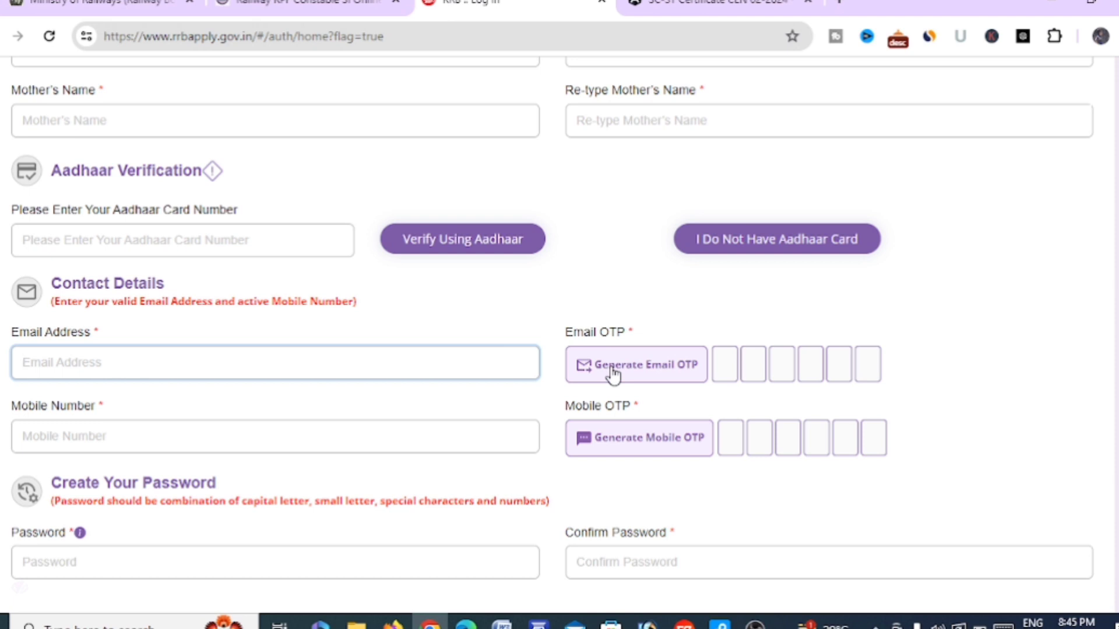
scroll(613, 375, "down", 1)
scroll(613, 374, "down", 1)
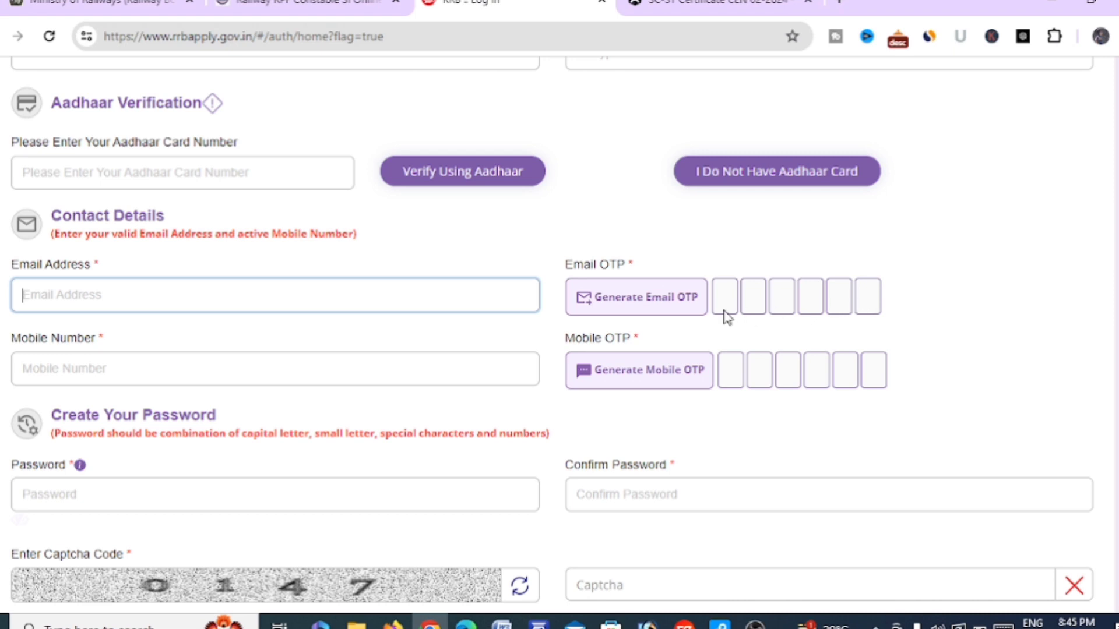
left_click(369, 373)
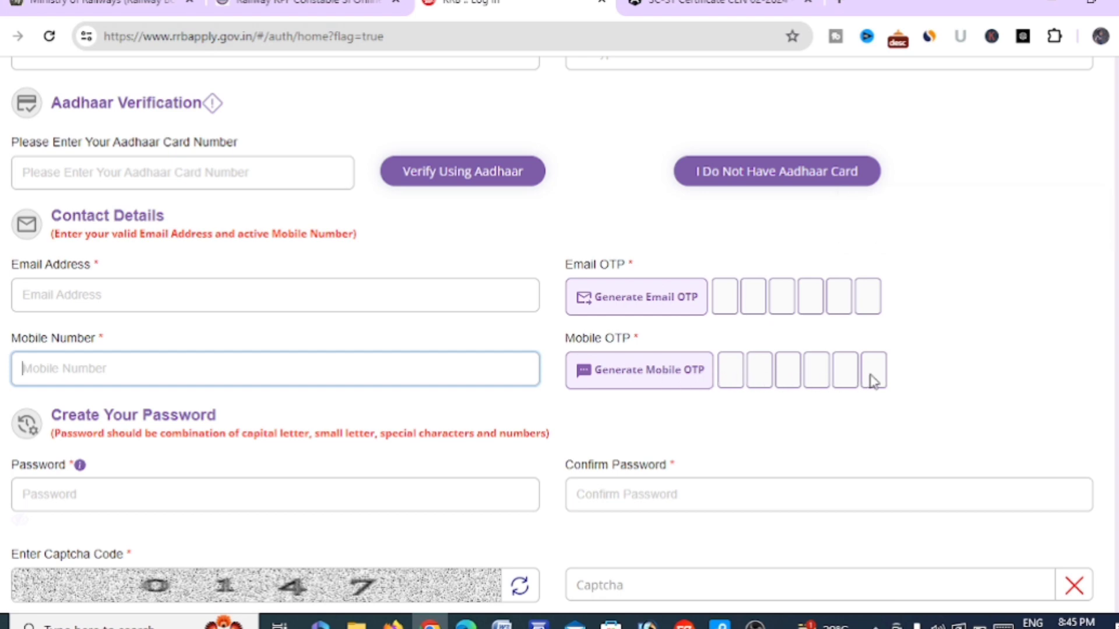
scroll(718, 391, "down", 1)
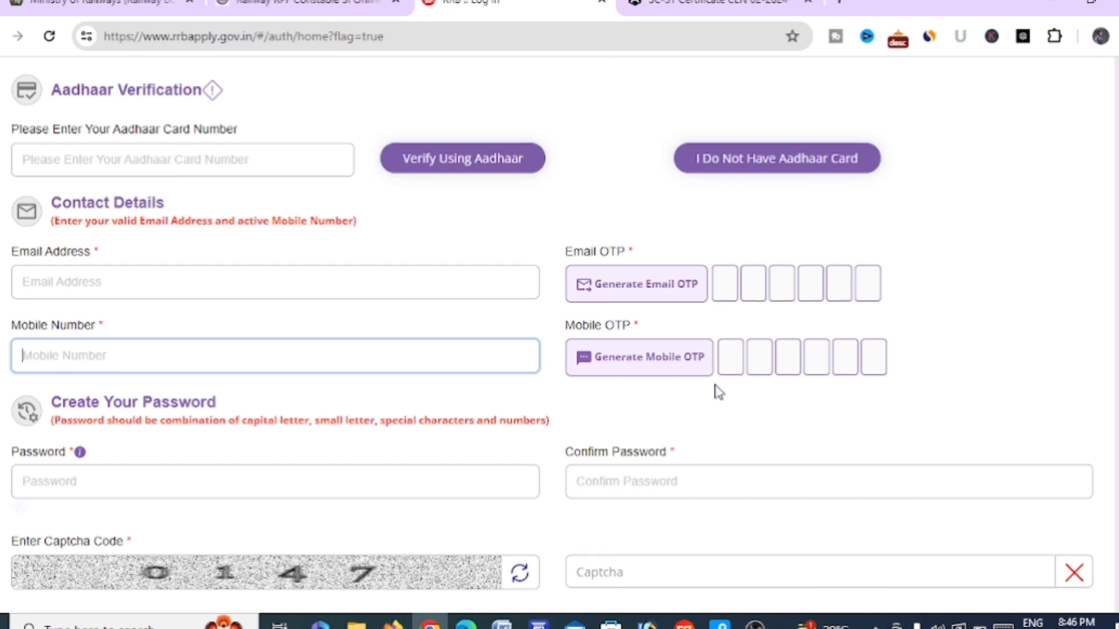
scroll(717, 392, "down", 2)
left_click(439, 361)
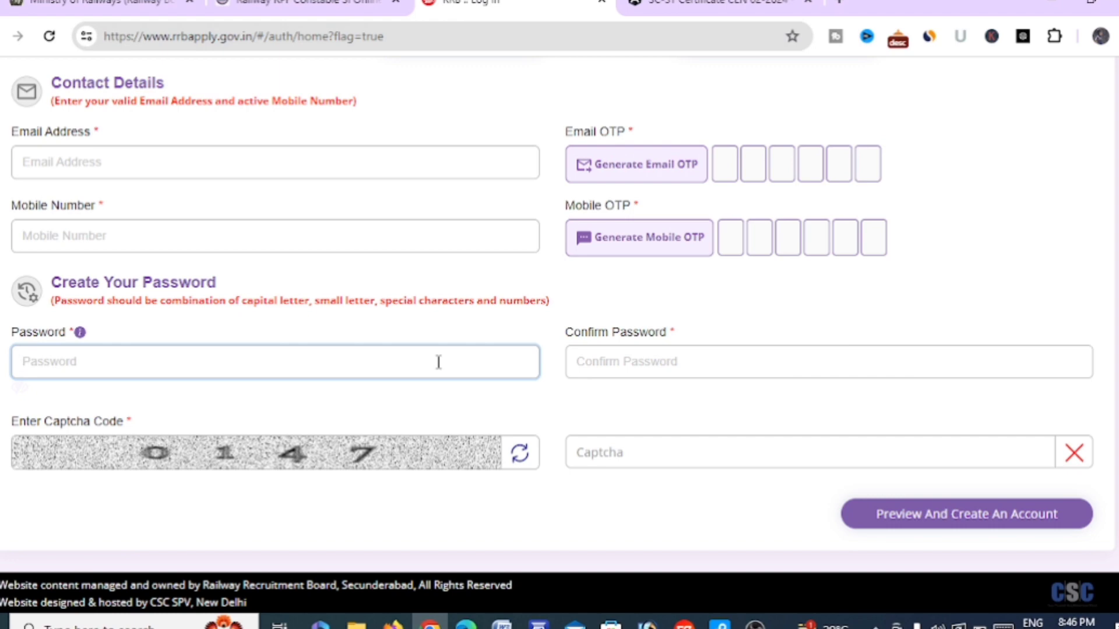
scroll(439, 362, "down", 1)
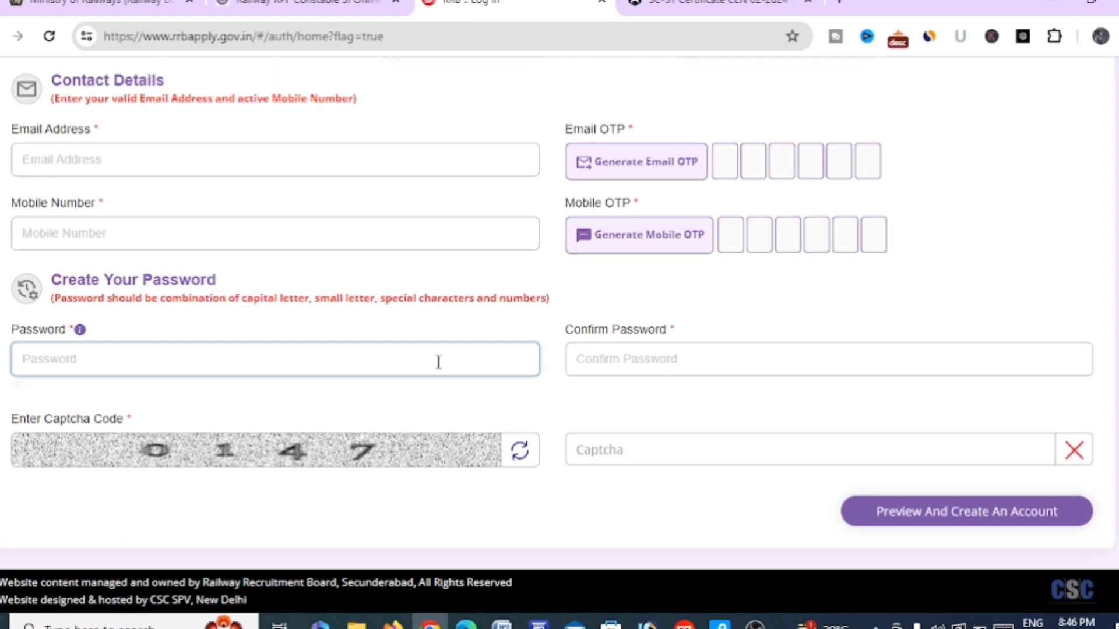
left_click(617, 450)
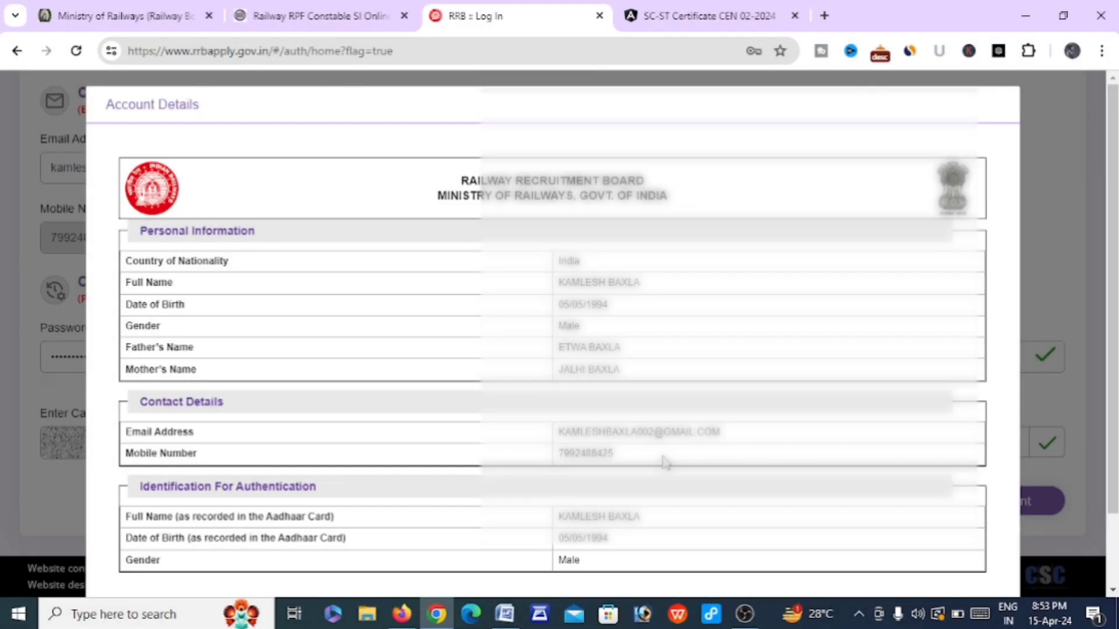
Confirm the details were re-checked and create the candidate account
scroll(665, 462, "down", 2)
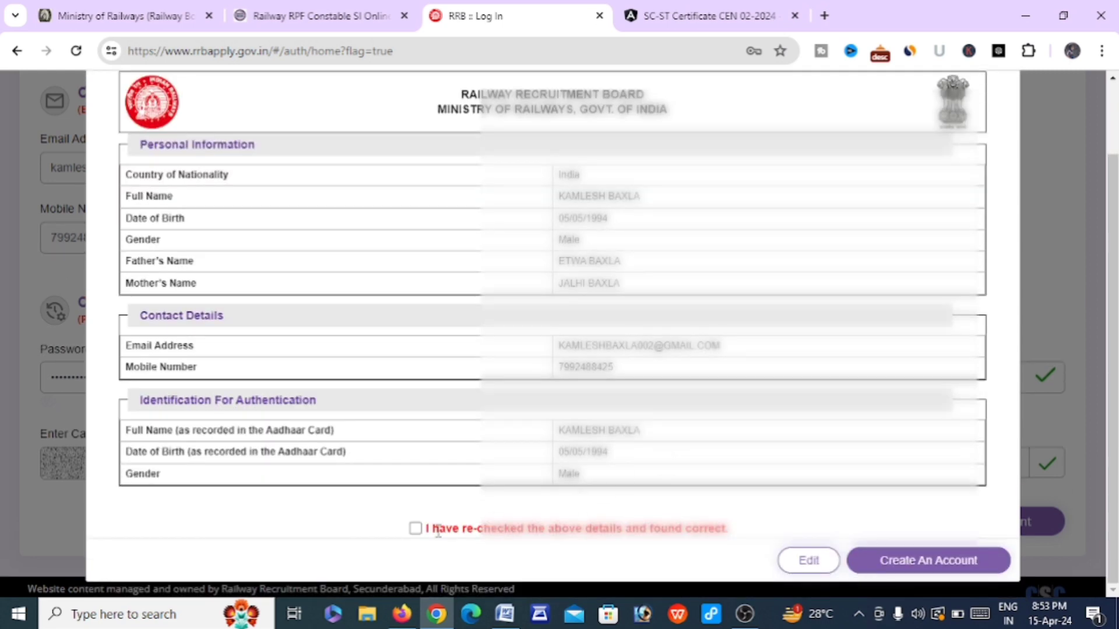
left_click(414, 528)
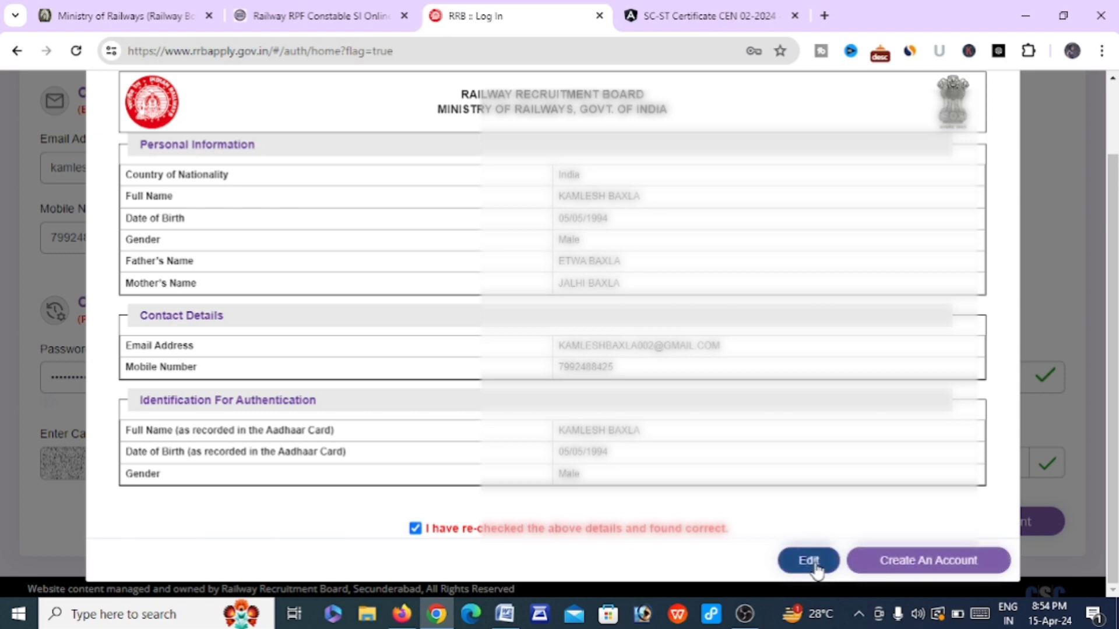
left_click(916, 563)
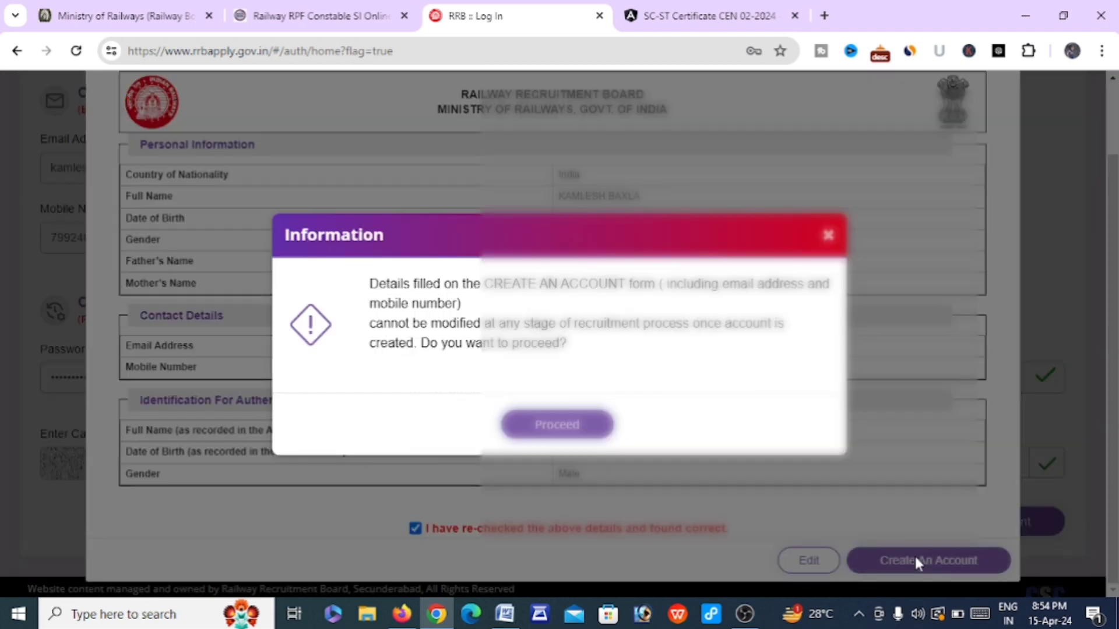
left_click(568, 426)
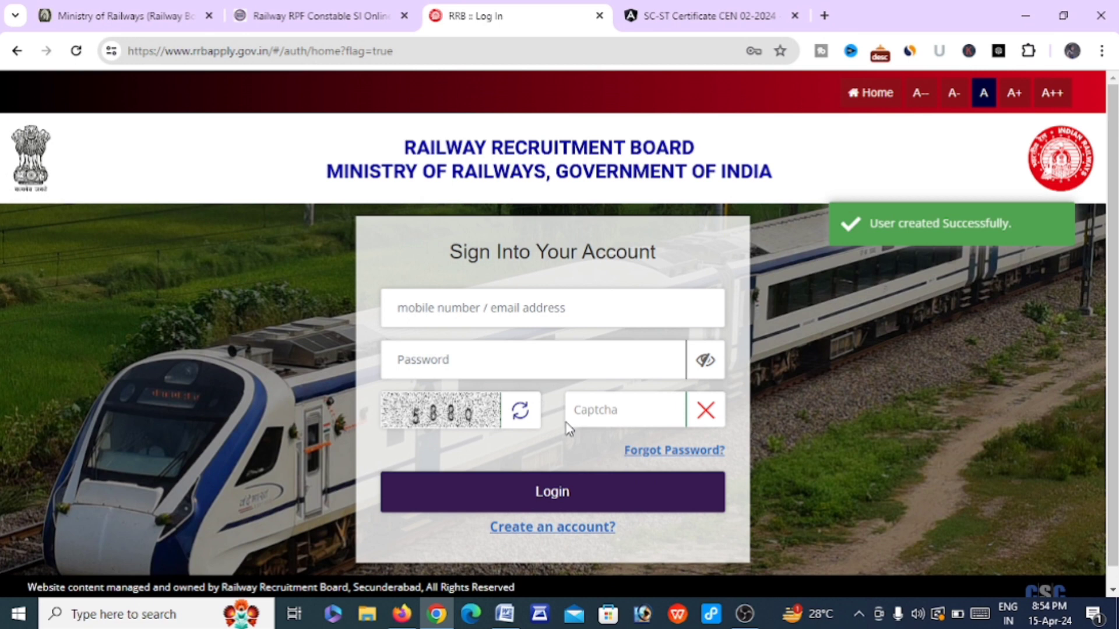
left_click(505, 315)
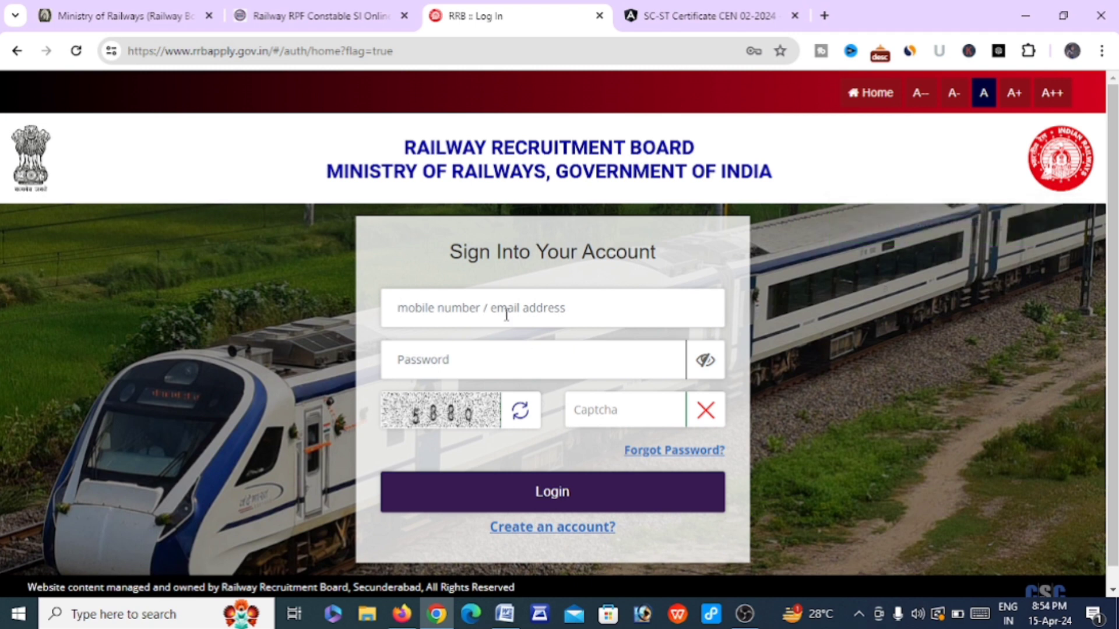
left_click(492, 360)
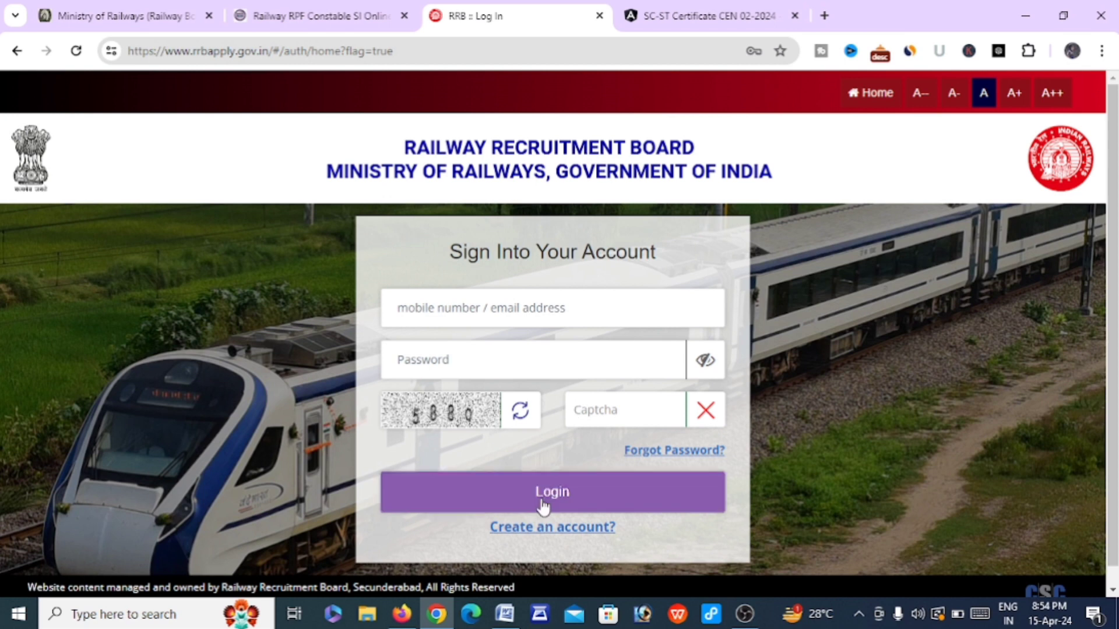
left_click(472, 307)
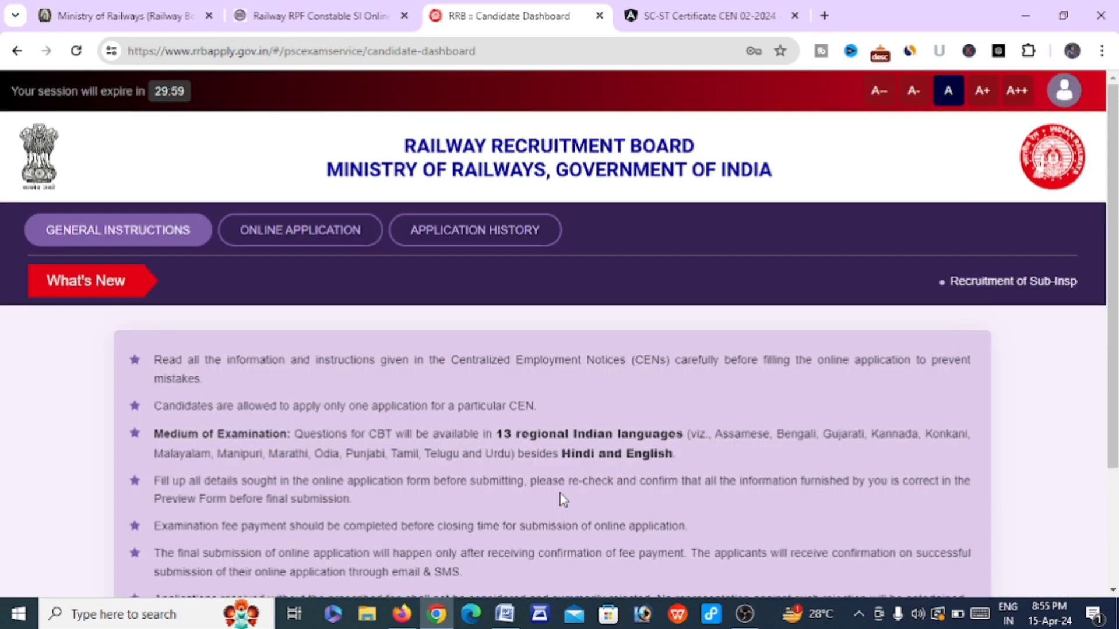
Open the Online Application section from the bottom of the candidate dashboard
scroll(562, 500, "down", 3)
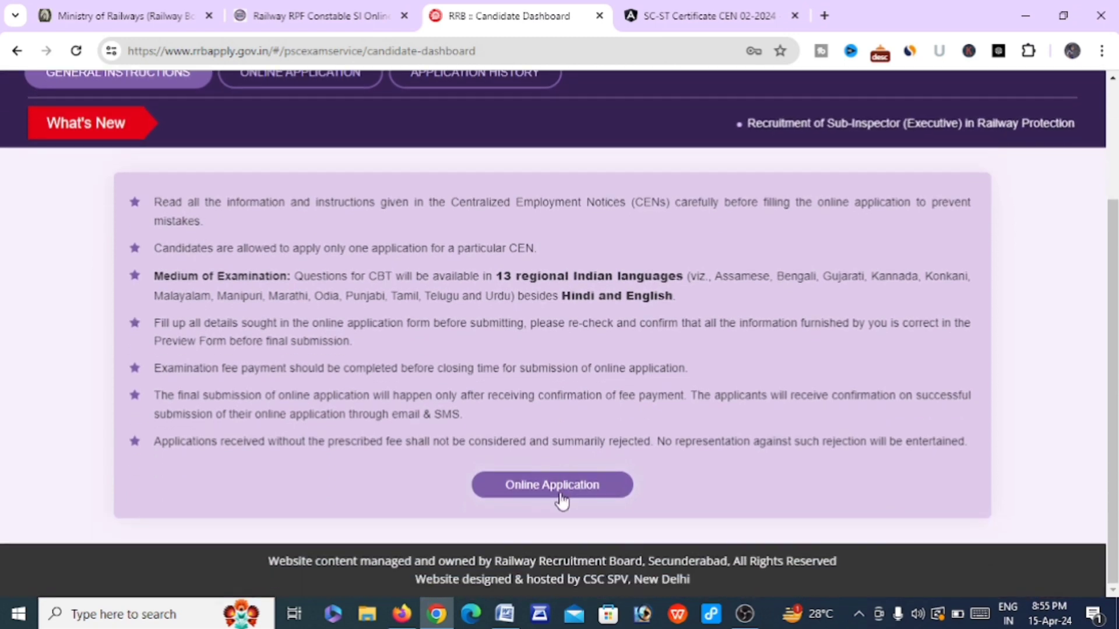
left_click(559, 494)
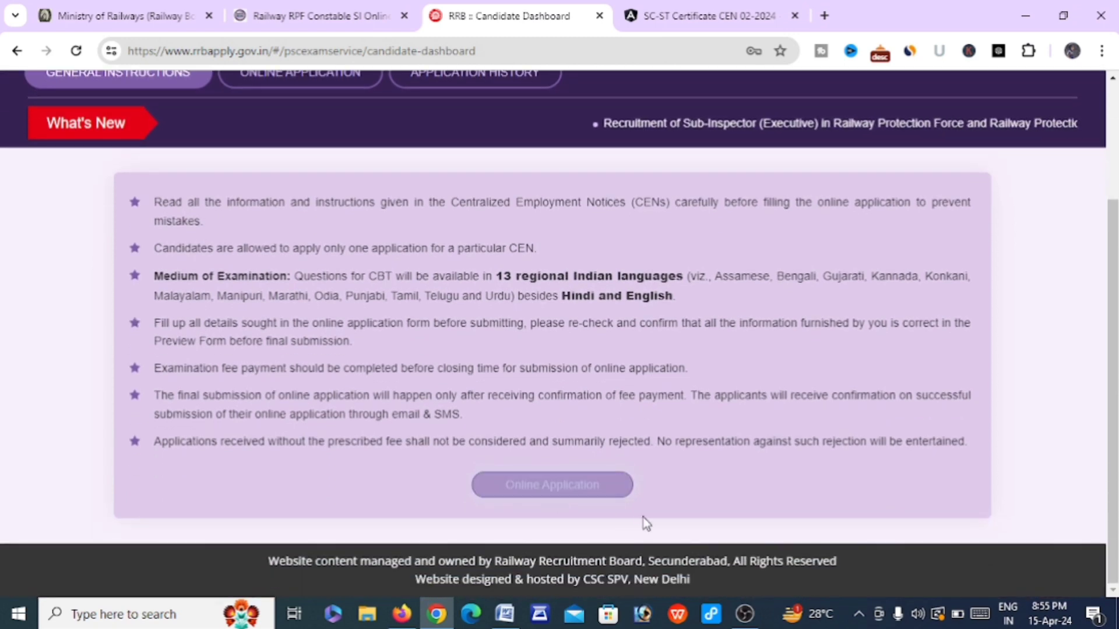
left_click(588, 487)
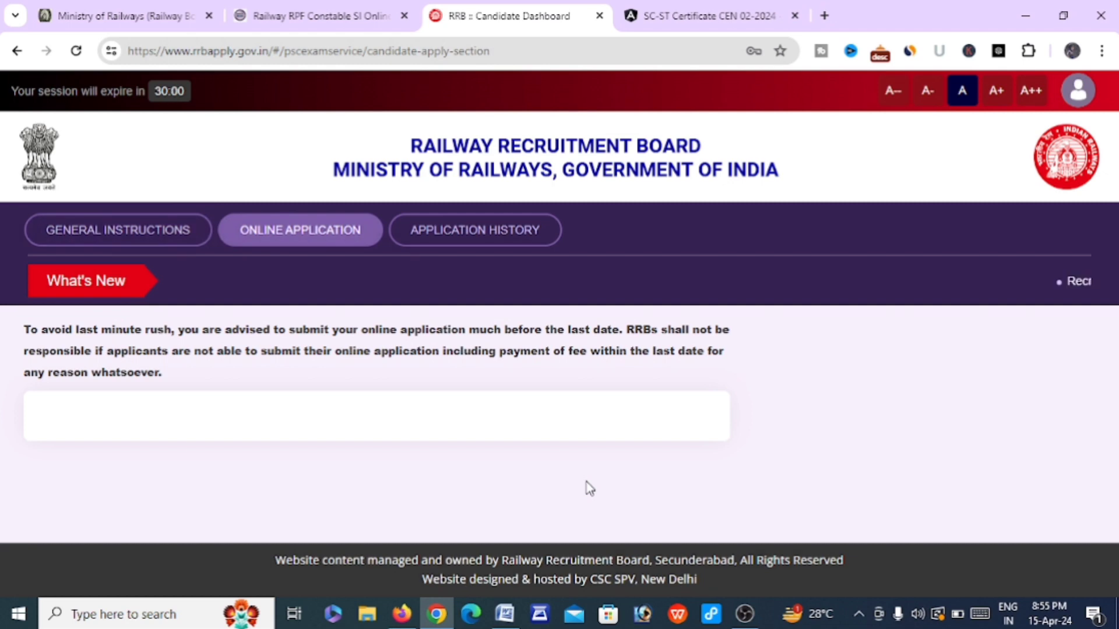
Declare not being debarred by any RRB/RRC and start the CEN RPF 01/2024 application
scroll(587, 489, "down", 1)
scroll(588, 489, "down", 4)
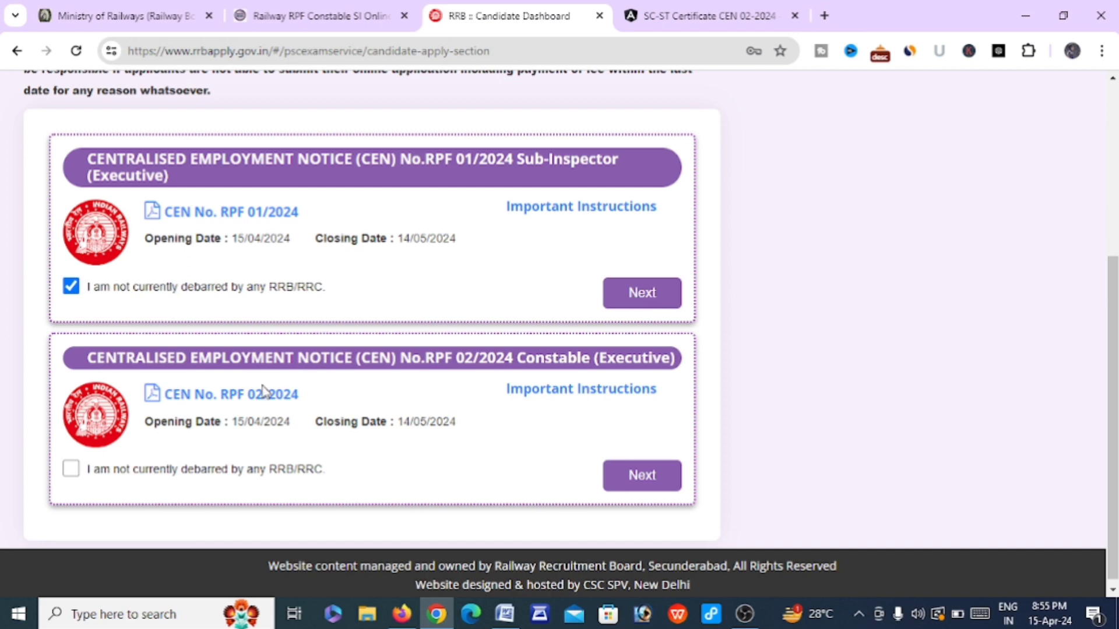
left_click(71, 470)
left_click(639, 297)
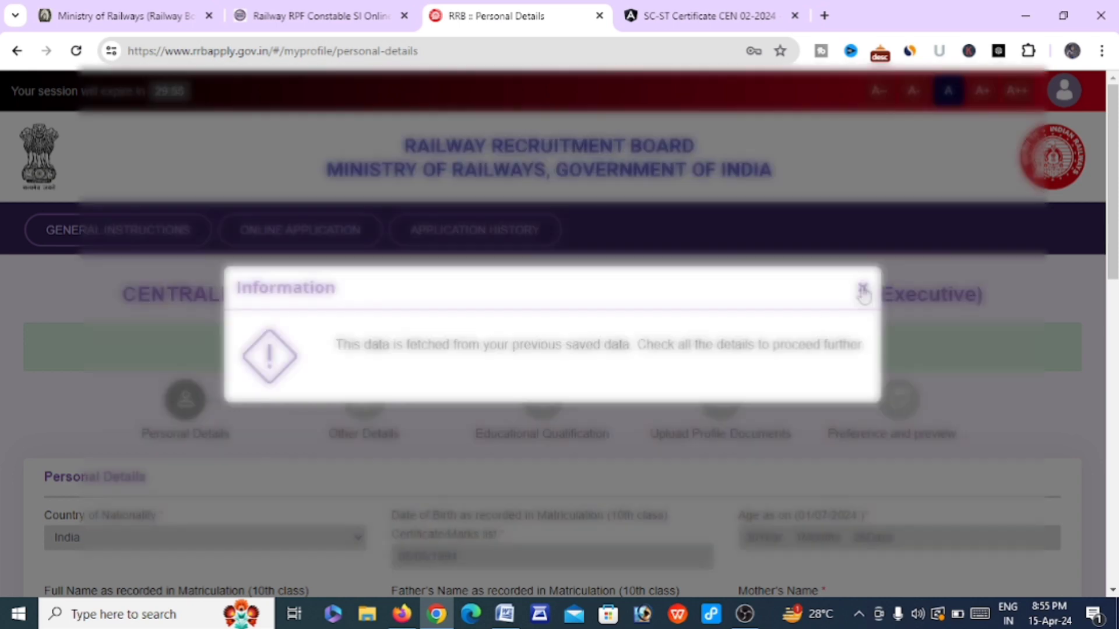
Set Marital Status to Unmarried and Religion to Others
left_click(862, 290)
scroll(445, 400, "down", 2)
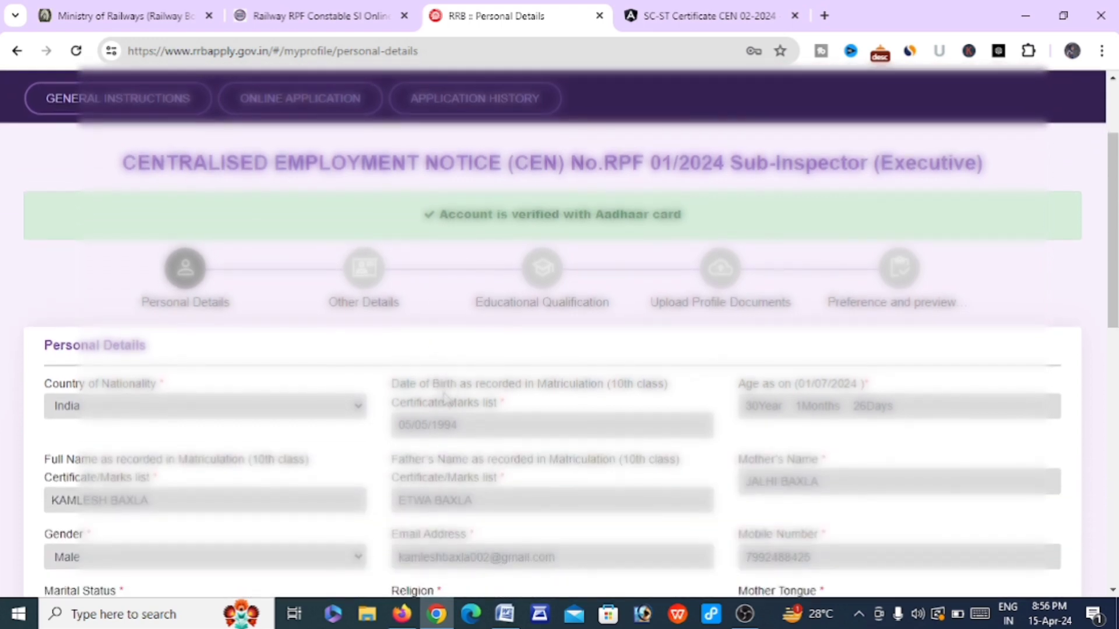
scroll(444, 400, "down", 4)
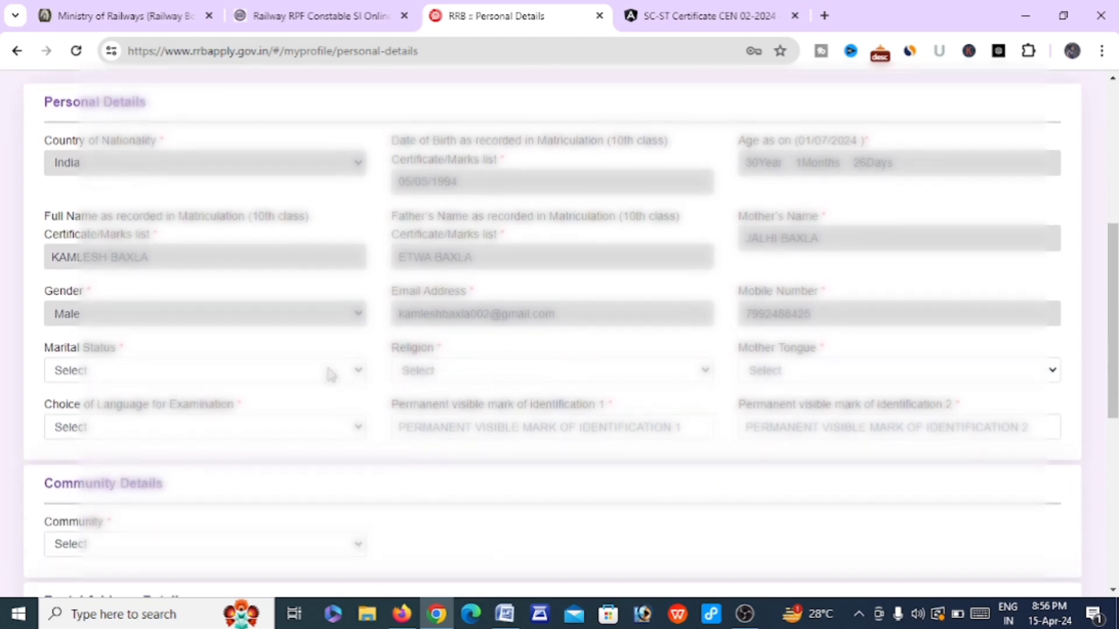
left_click(328, 374)
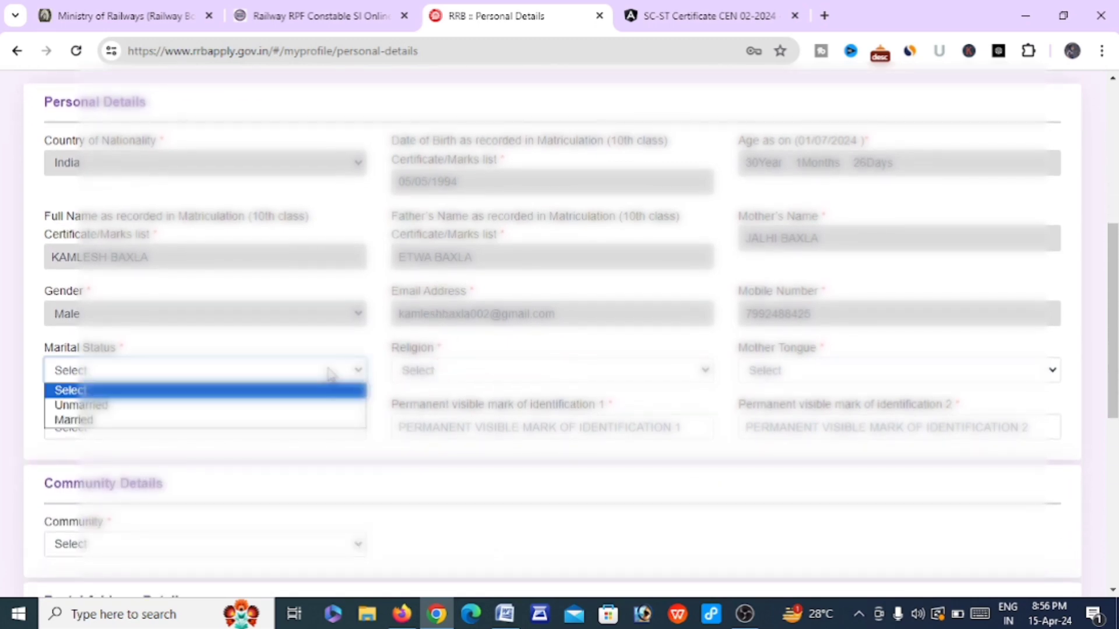
left_click(305, 406)
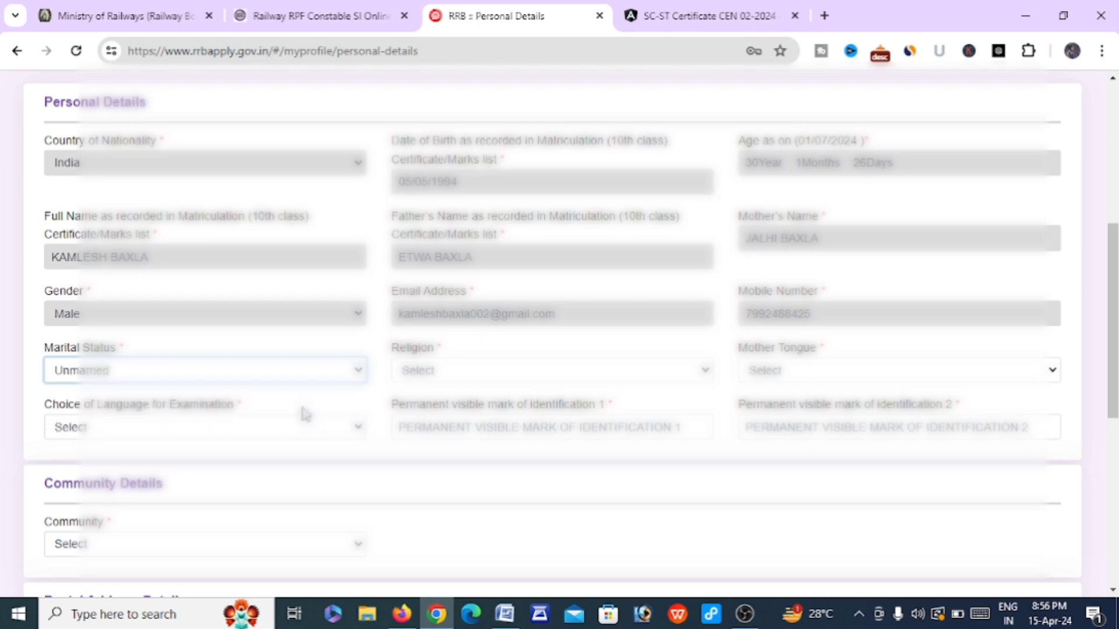
left_click(448, 373)
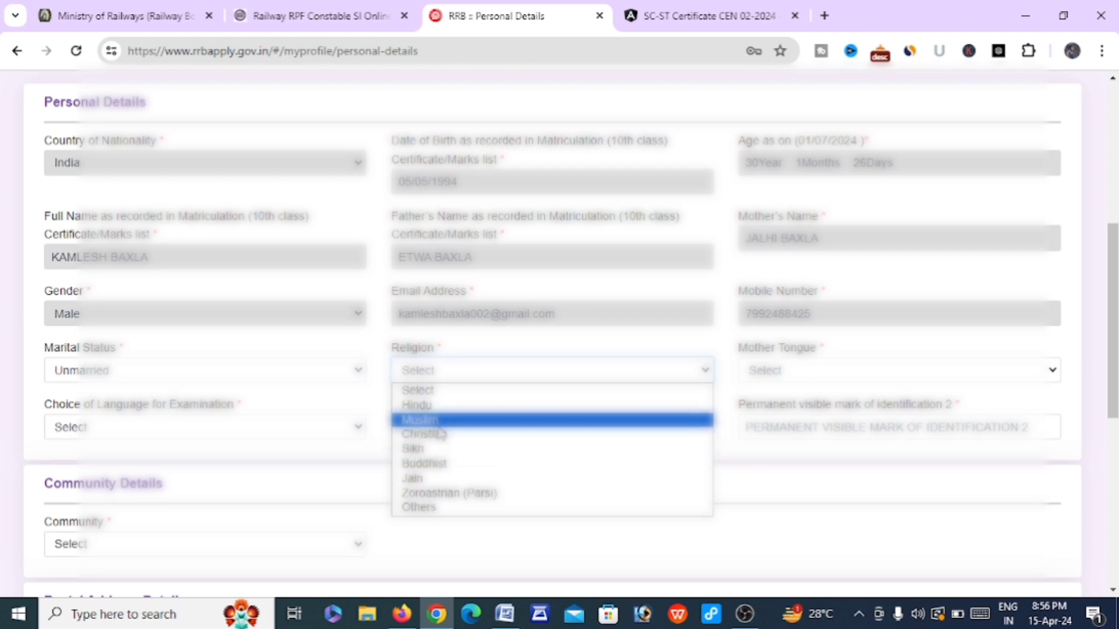
left_click(429, 508)
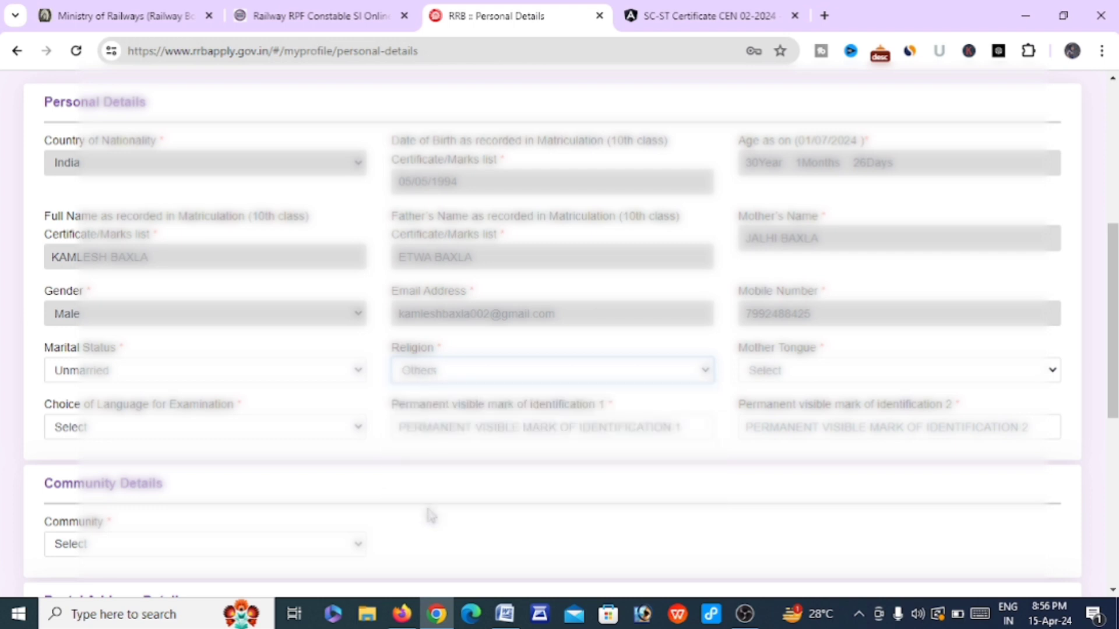
Choose Hindi as mother tongue and exam language, then fill the identification marks
left_click(827, 371)
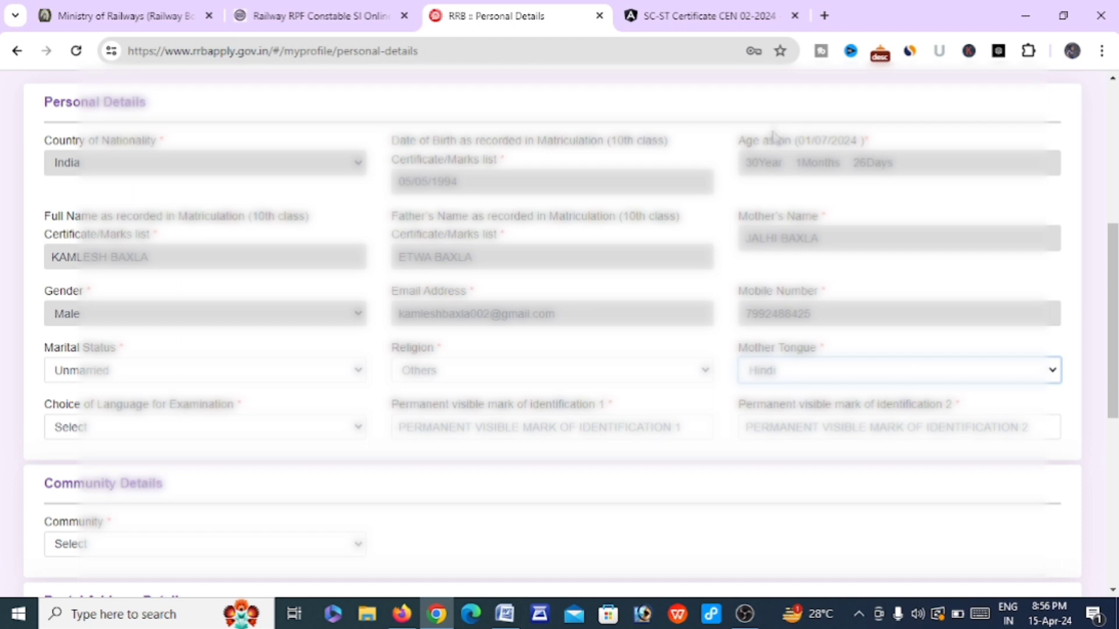
scroll(697, 385, "down", 1)
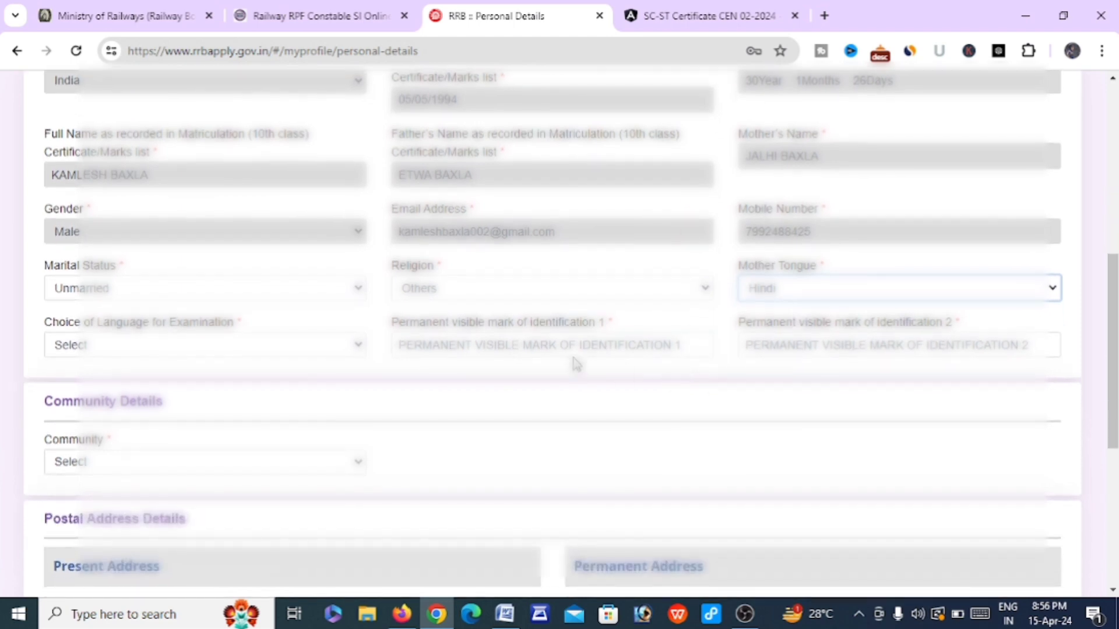
left_click(221, 349)
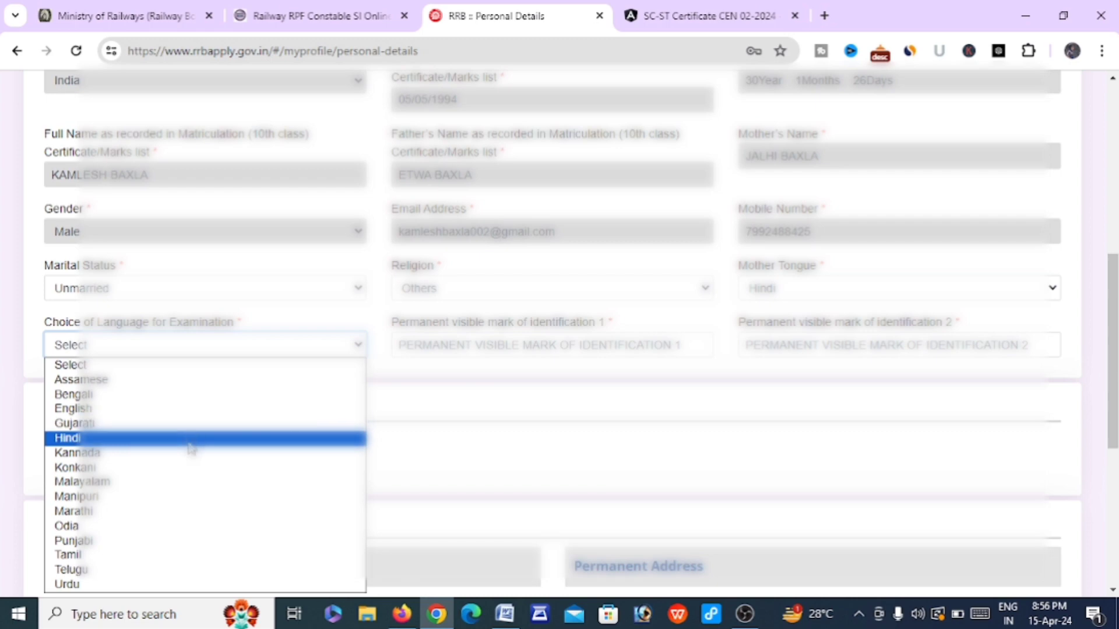
left_click(190, 438)
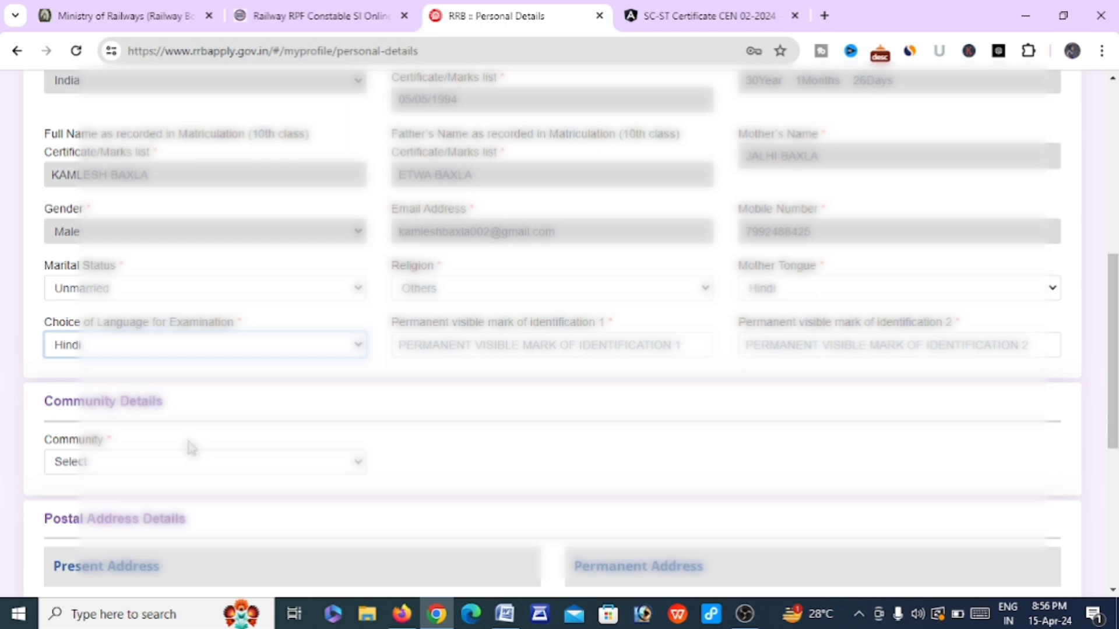
left_click(444, 347)
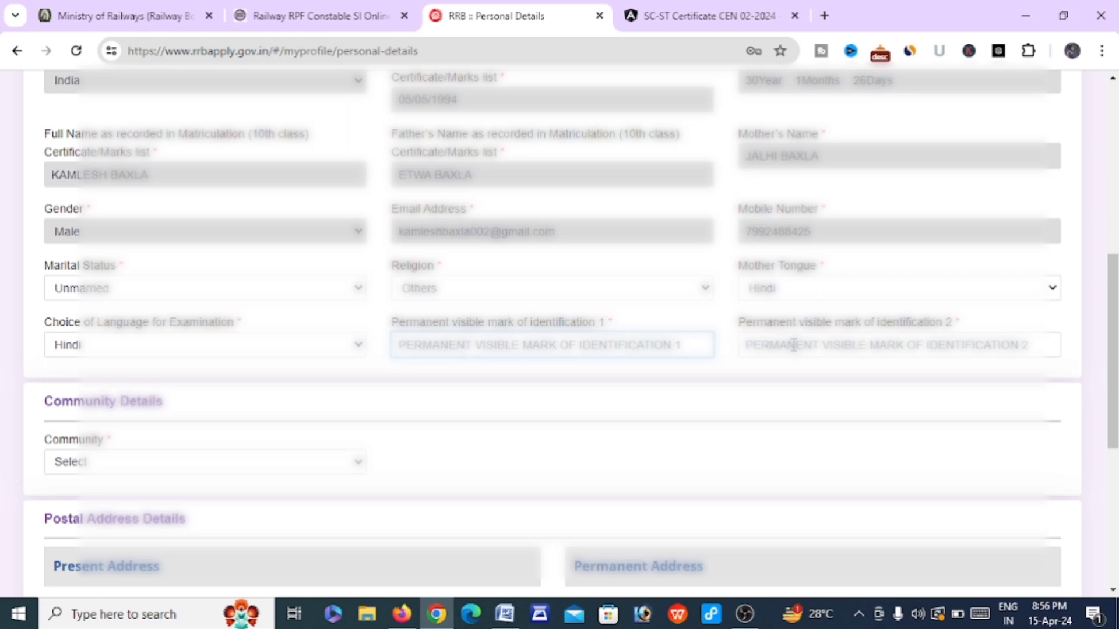
key("Tab")
scroll(626, 365, "down", 3)
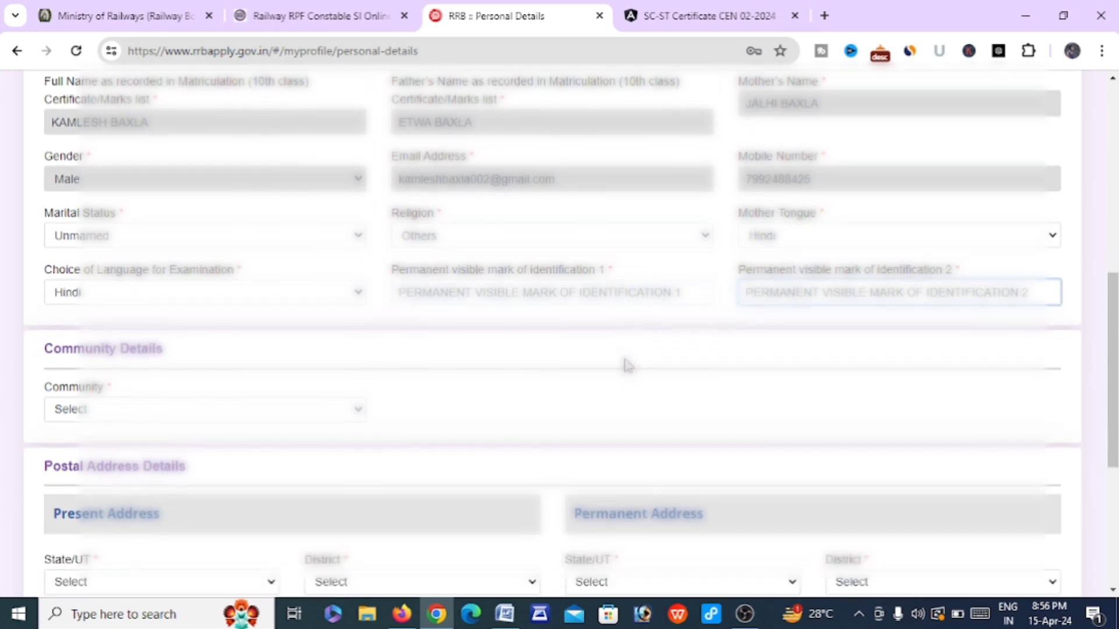
Set the community to ST (Scheduled Tribe) and begin the caste certificate number
left_click(239, 294)
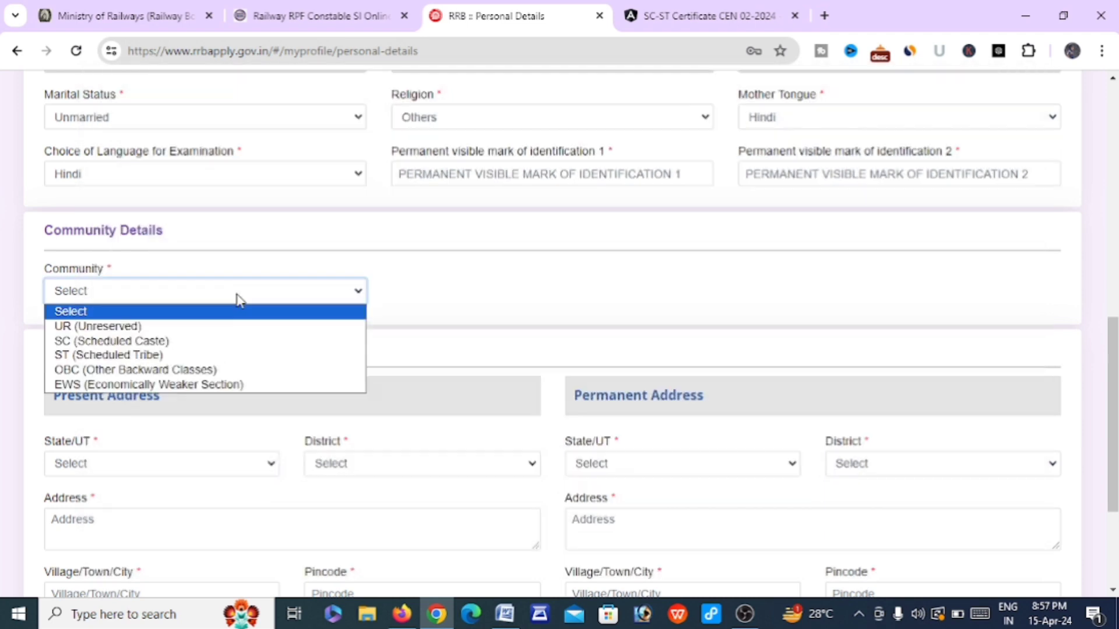
left_click(203, 356)
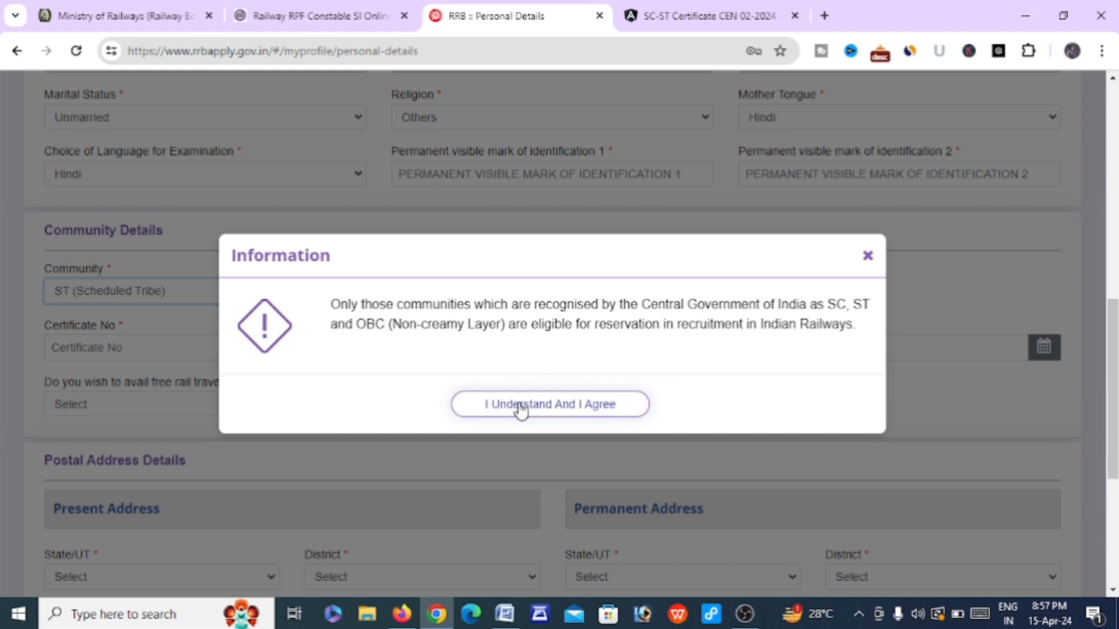
left_click(521, 409)
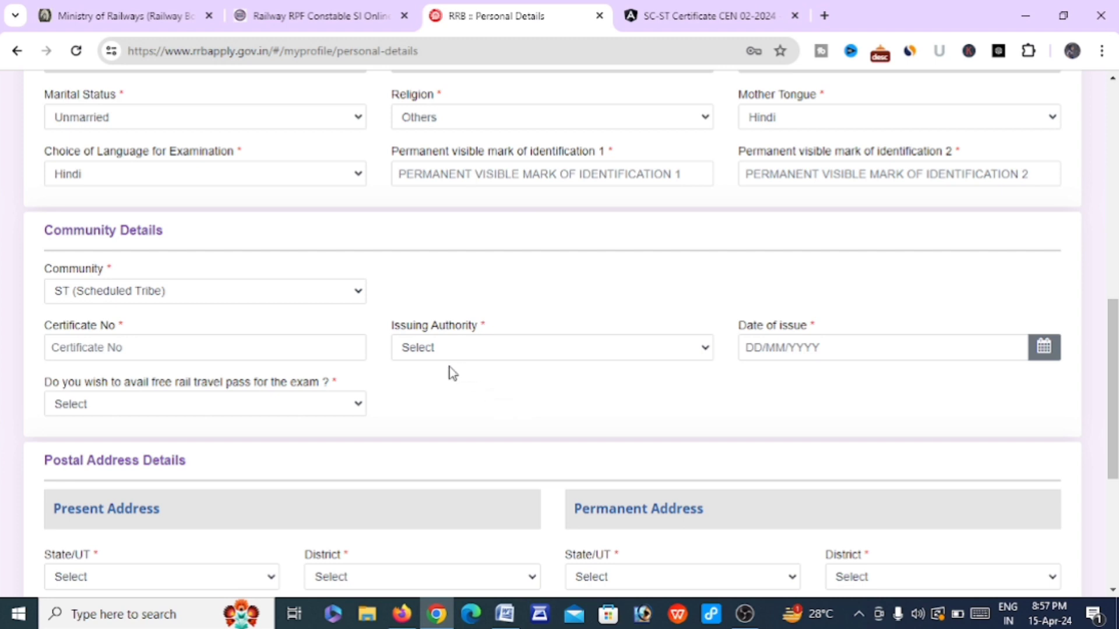
scroll(449, 367, "down", 1)
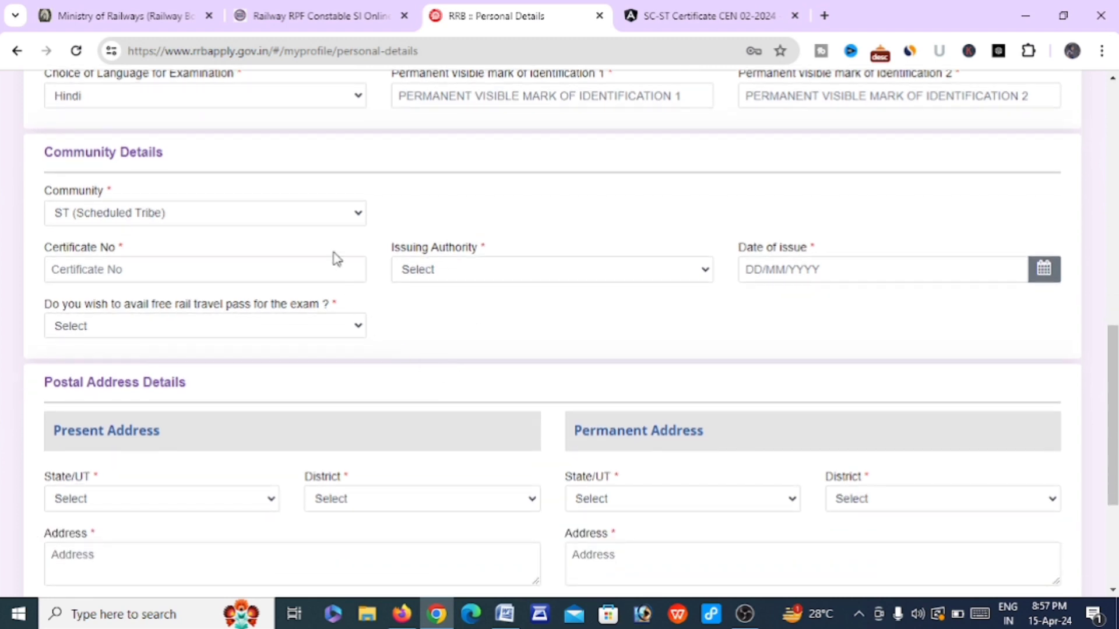
left_click(297, 266)
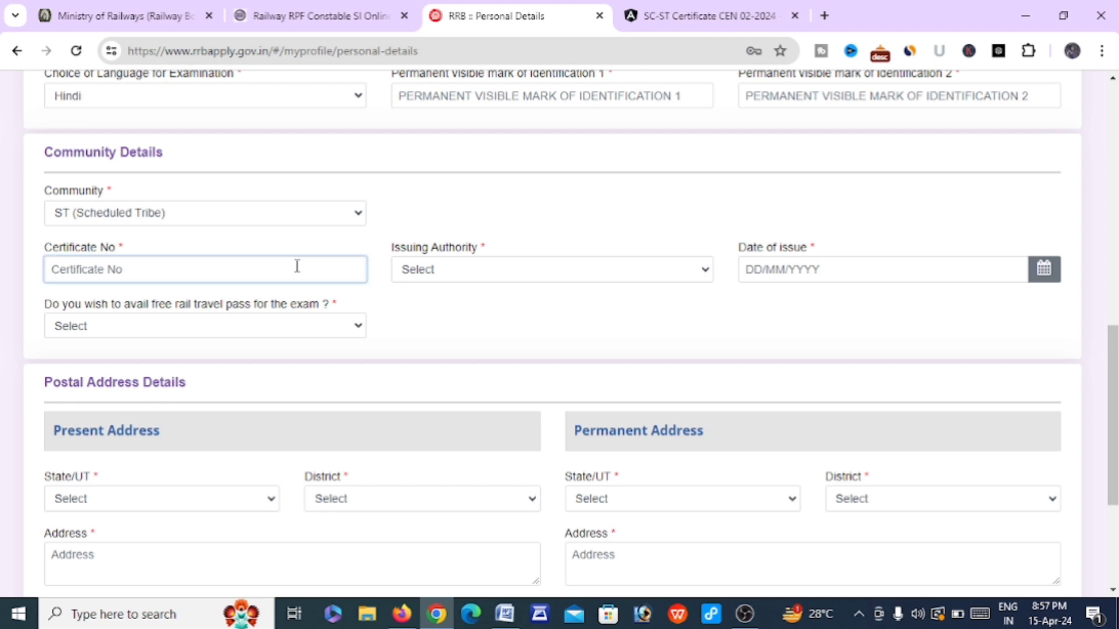
Set issuer Deputy Collector, state JHARKHAND, the issue date, and free rail pass Yes
left_click(481, 273)
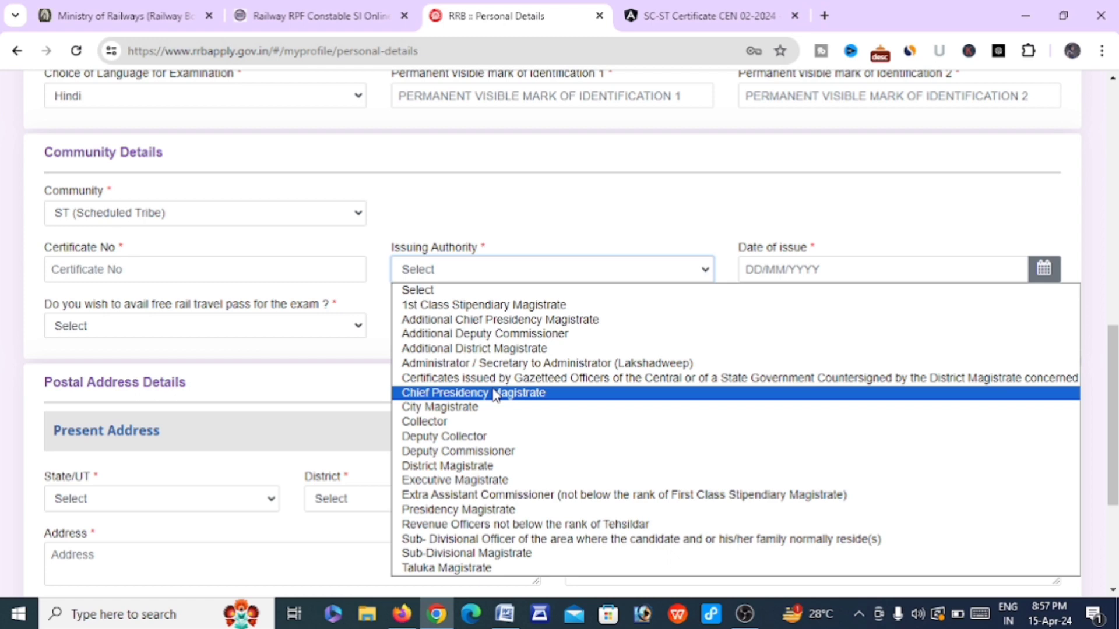
left_click(480, 438)
left_click(818, 268)
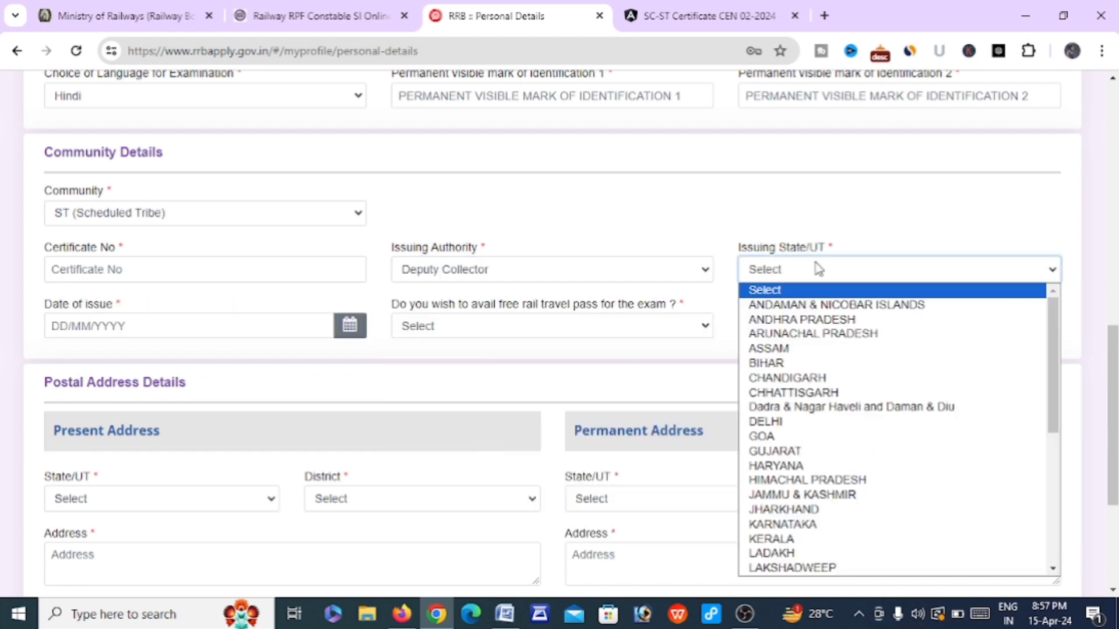
left_click(799, 510)
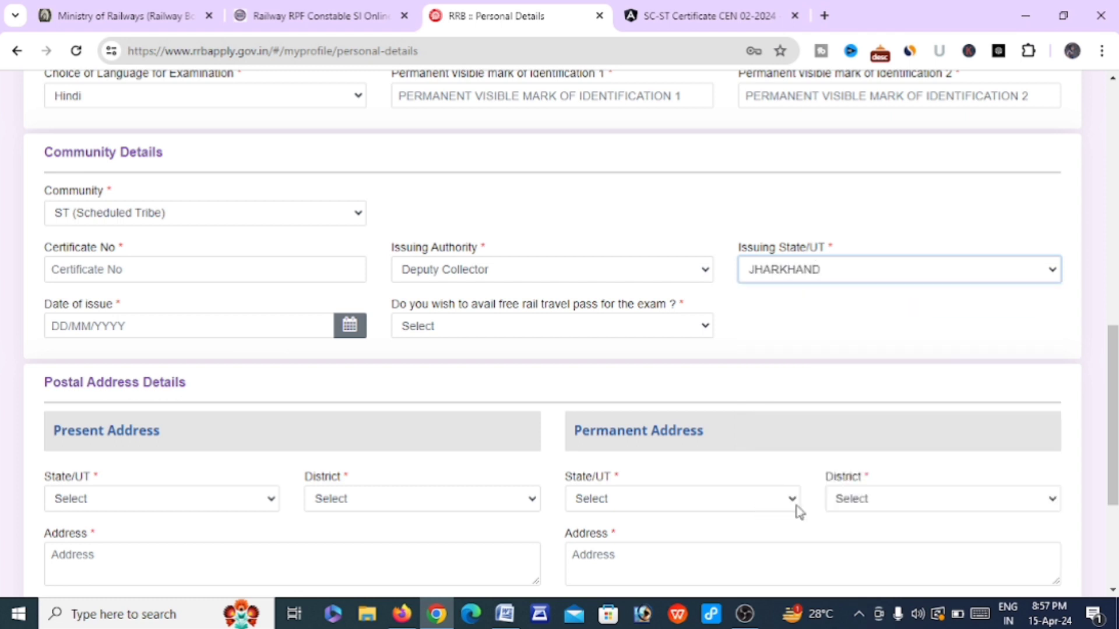
left_click(231, 328)
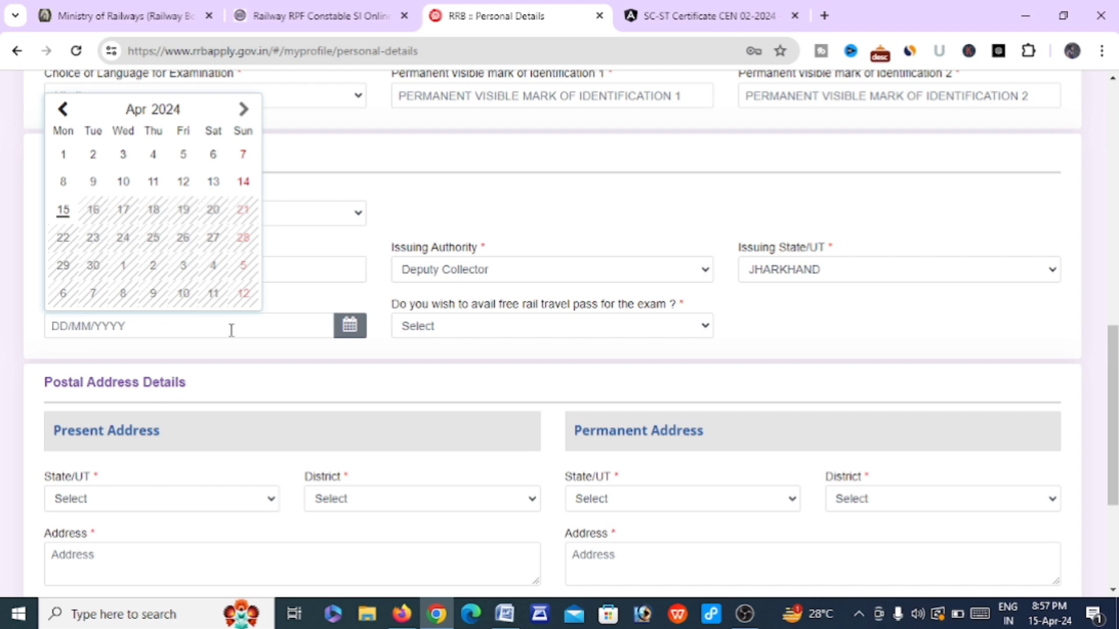
left_click(483, 326)
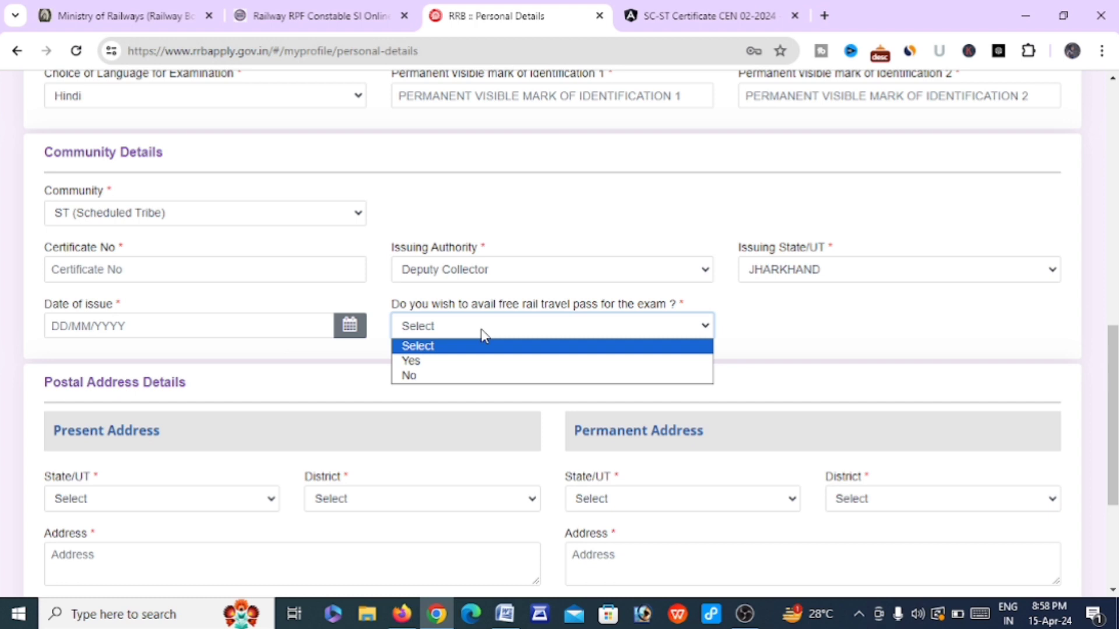
left_click(465, 362)
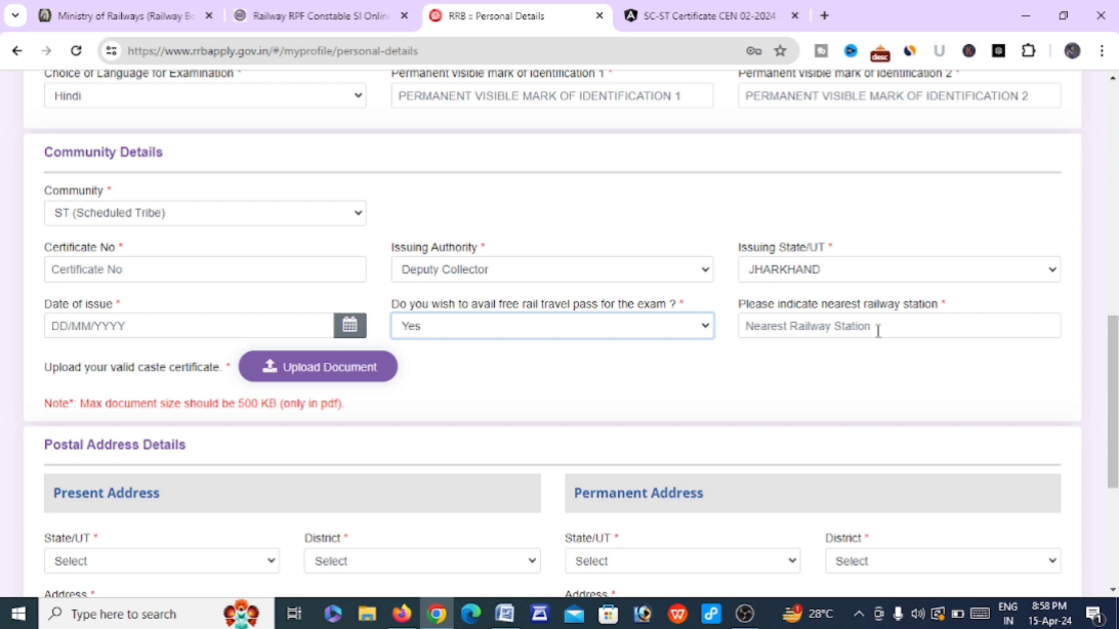
left_click(779, 377)
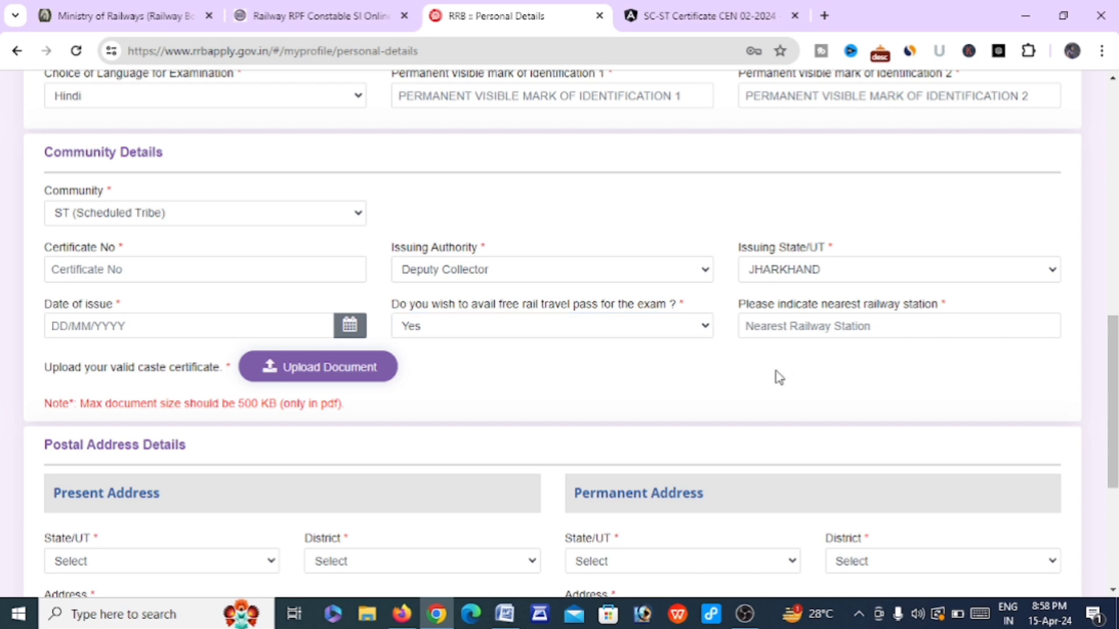
left_click(807, 332)
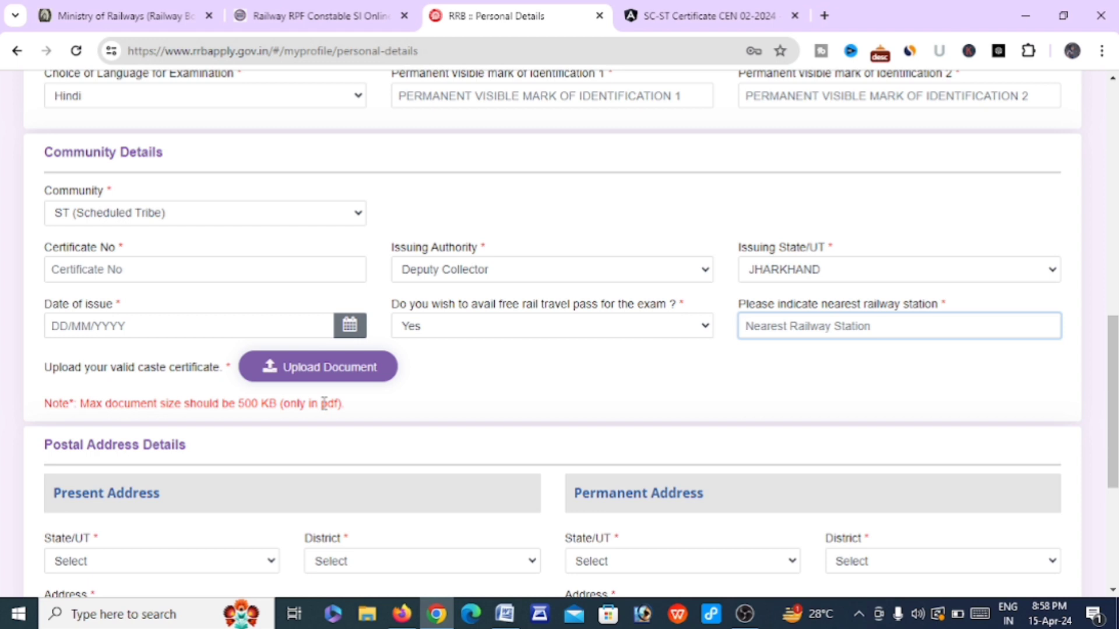
Set the present address state to JHARKHAND, district Ranchi, and start the address line
scroll(324, 403, "down", 2)
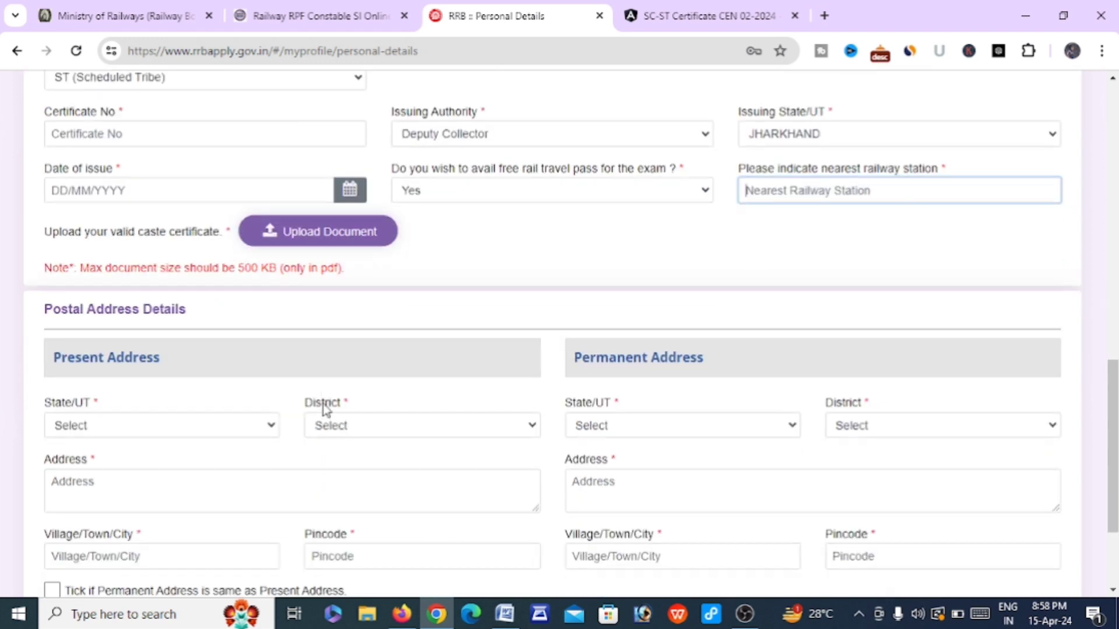
scroll(324, 408, "down", 2)
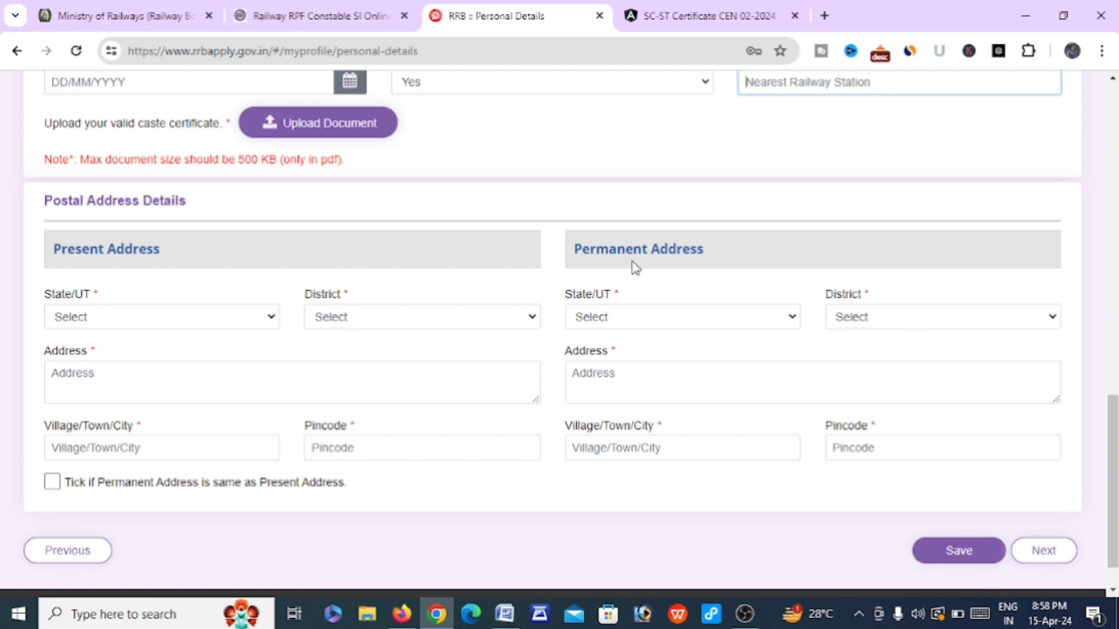
left_click(243, 321)
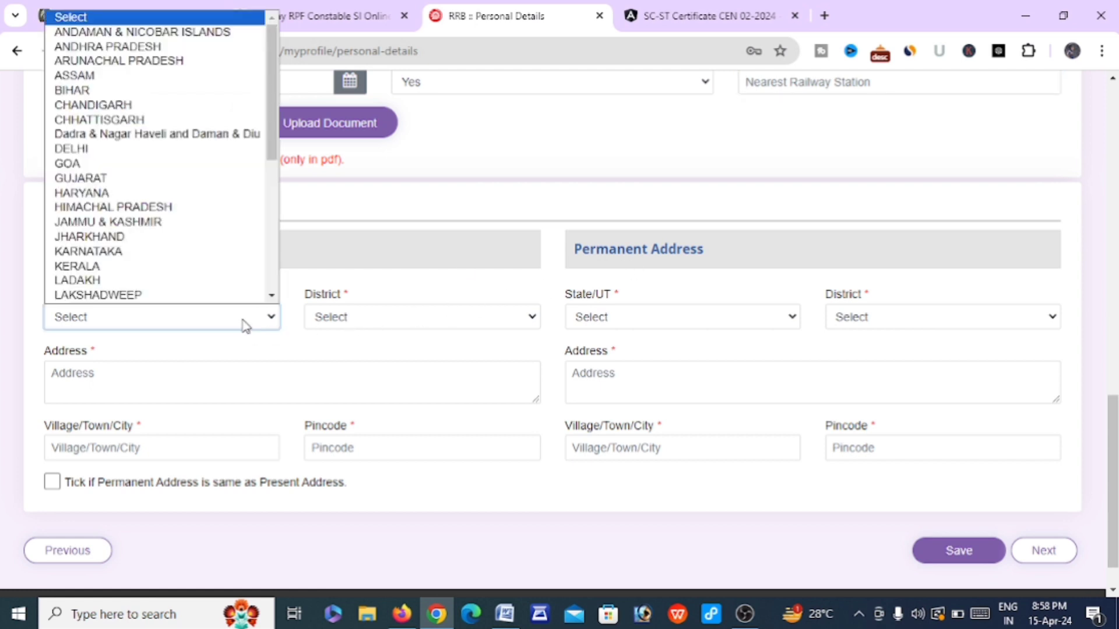
left_click(131, 238)
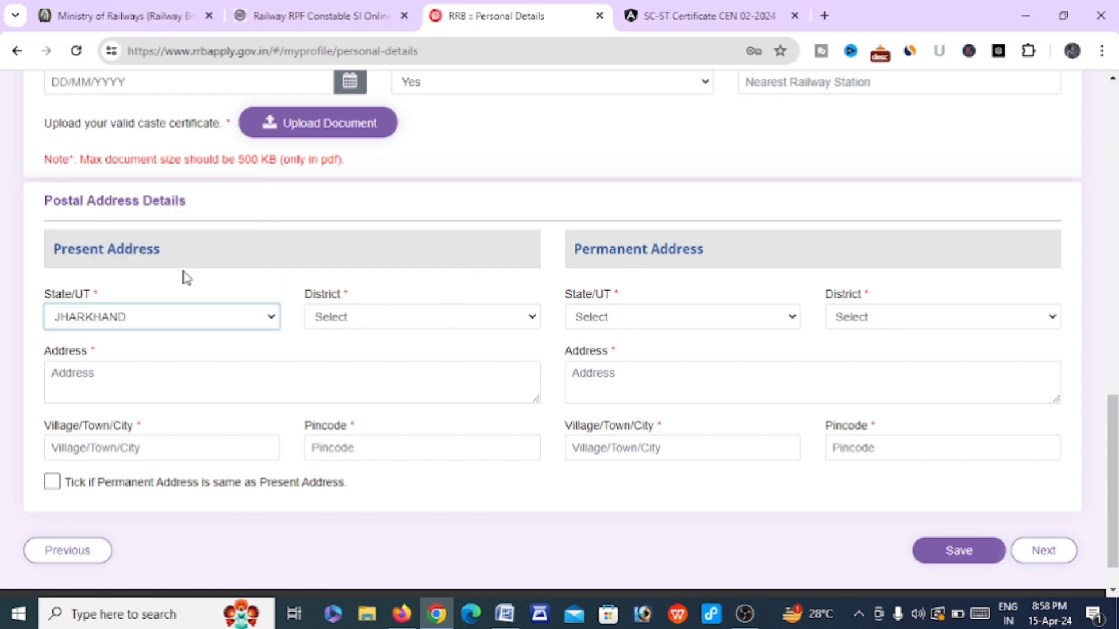
left_click(343, 320)
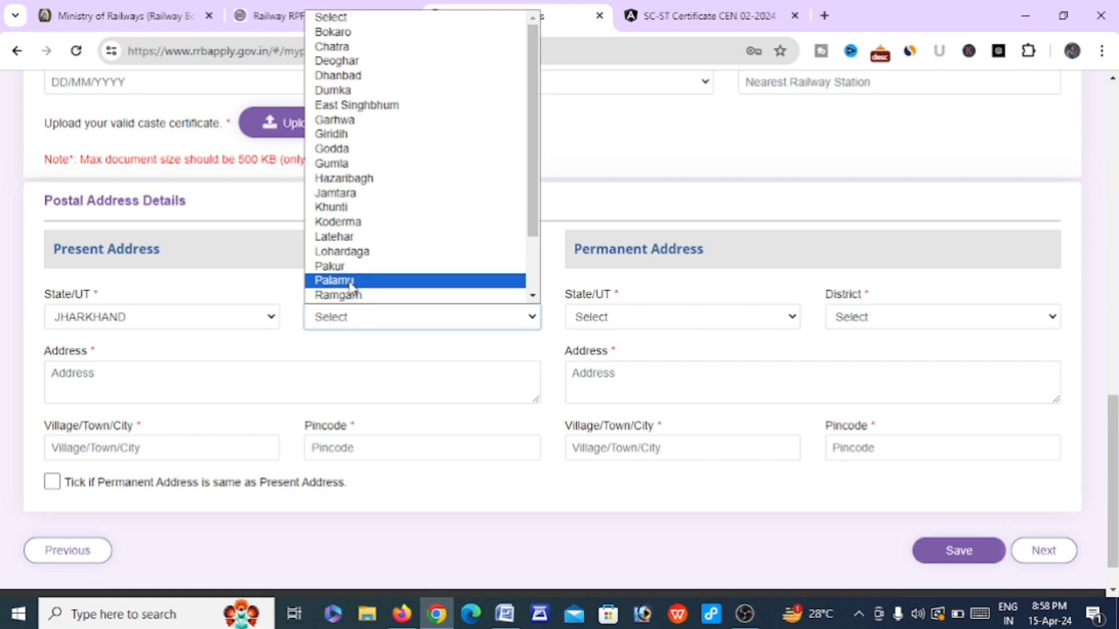
scroll(352, 285, "down", 1)
left_click(341, 251)
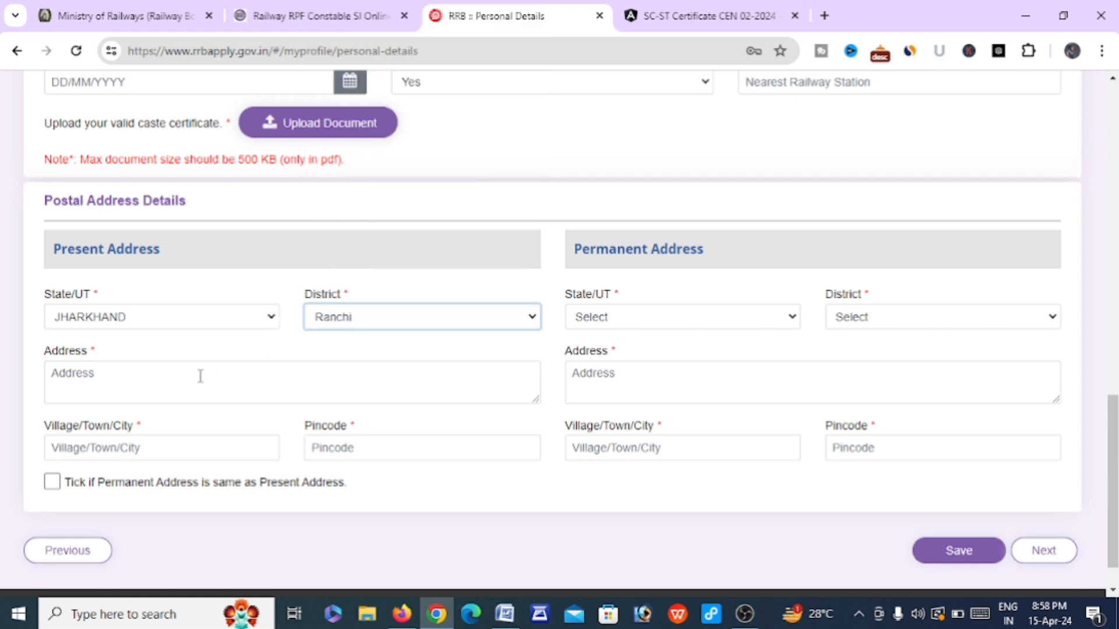
left_click(178, 368)
type("VILL-")
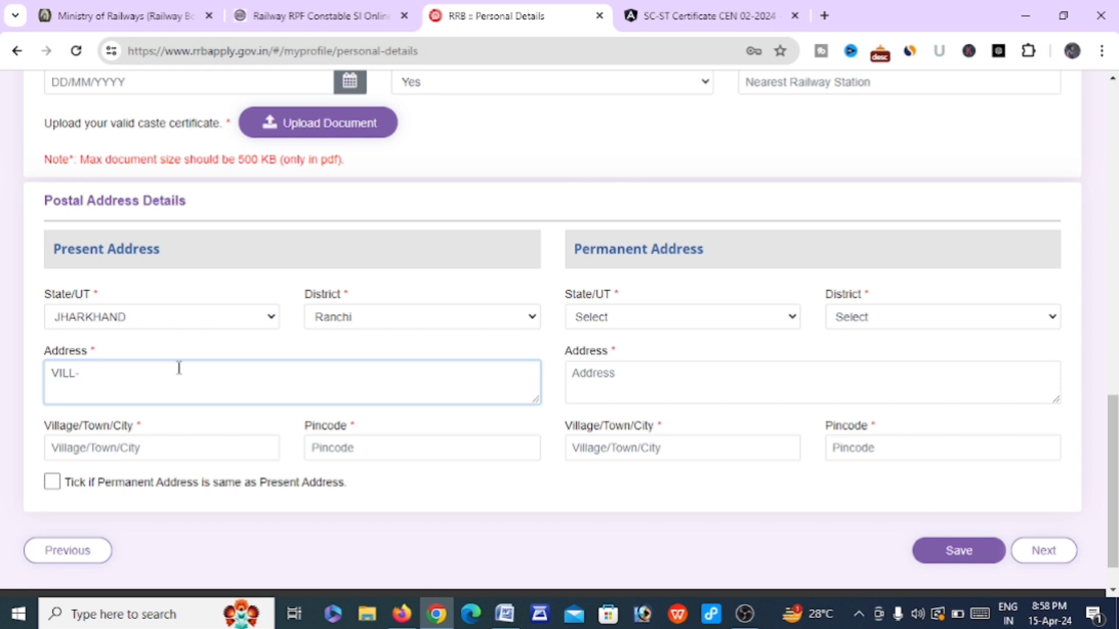
Enter the present address pincode, dismiss the Village/Town/City warning, and try Next
left_click(158, 447)
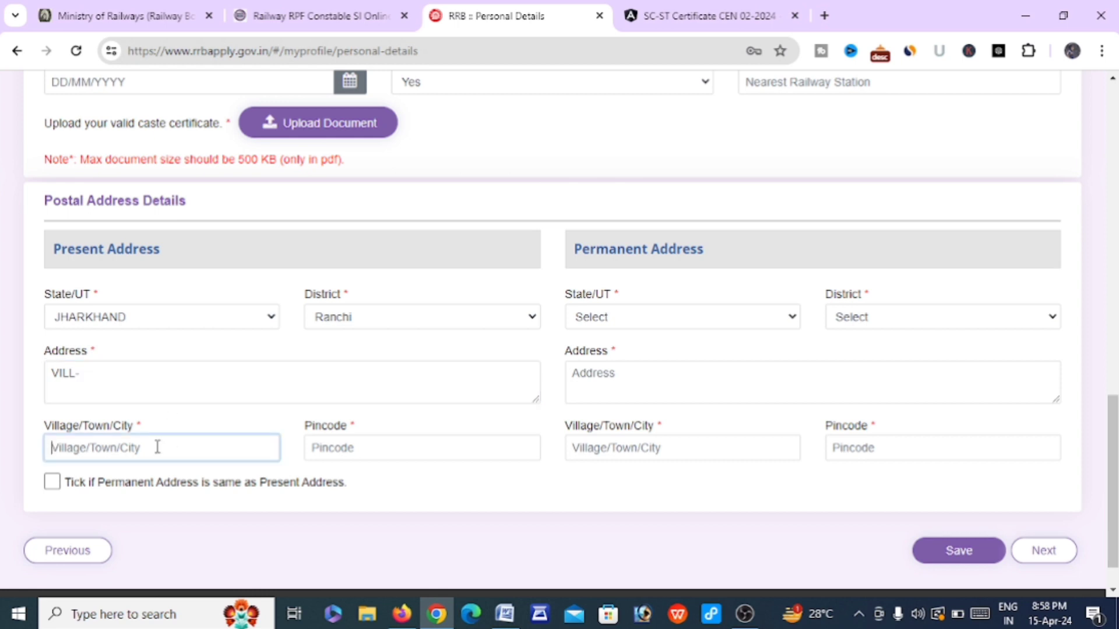
left_click(366, 450)
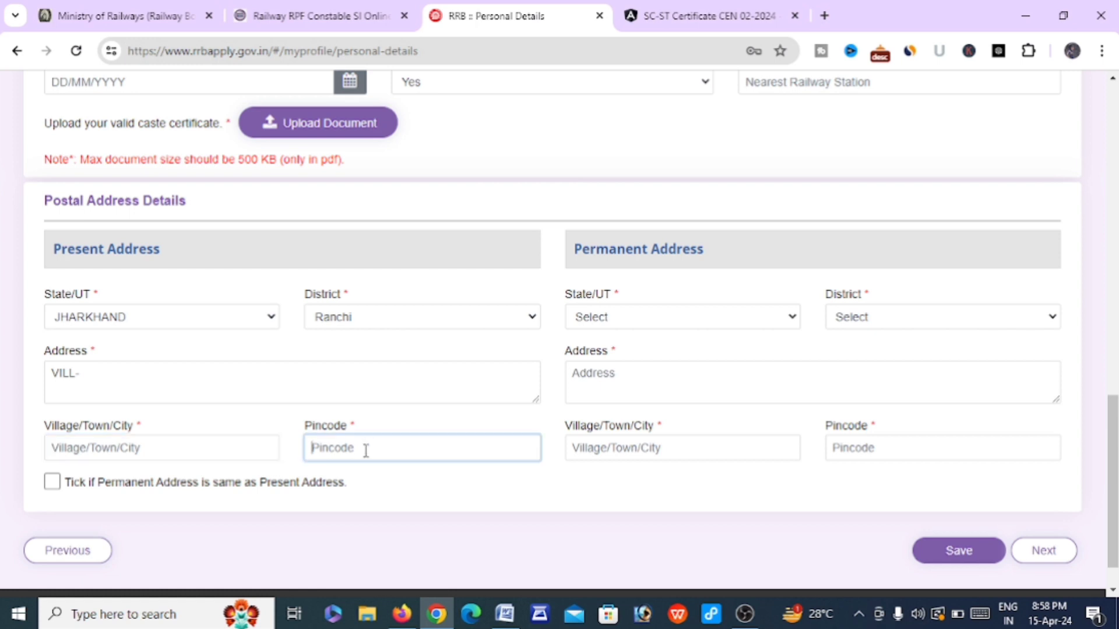
type("4646")
left_click(59, 484)
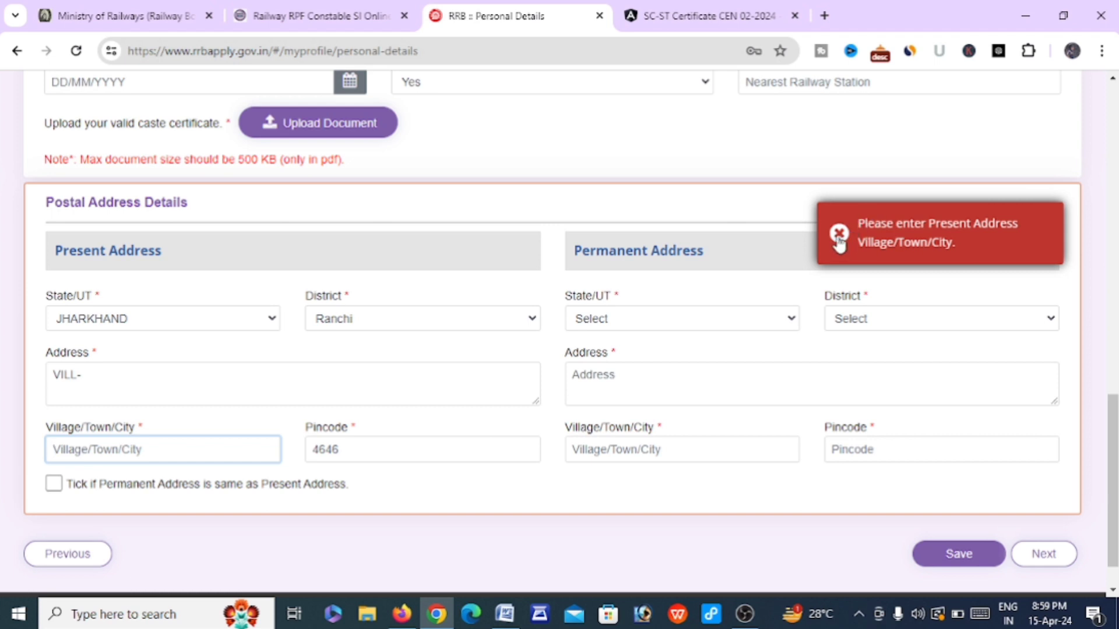
left_click(839, 236)
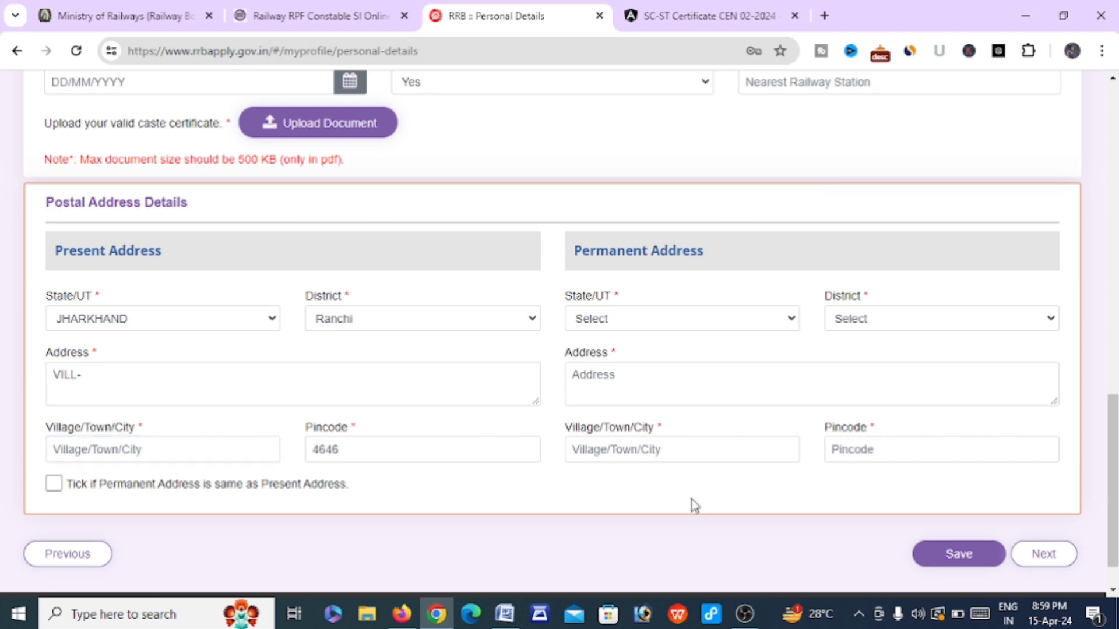
scroll(693, 506, "down", 2)
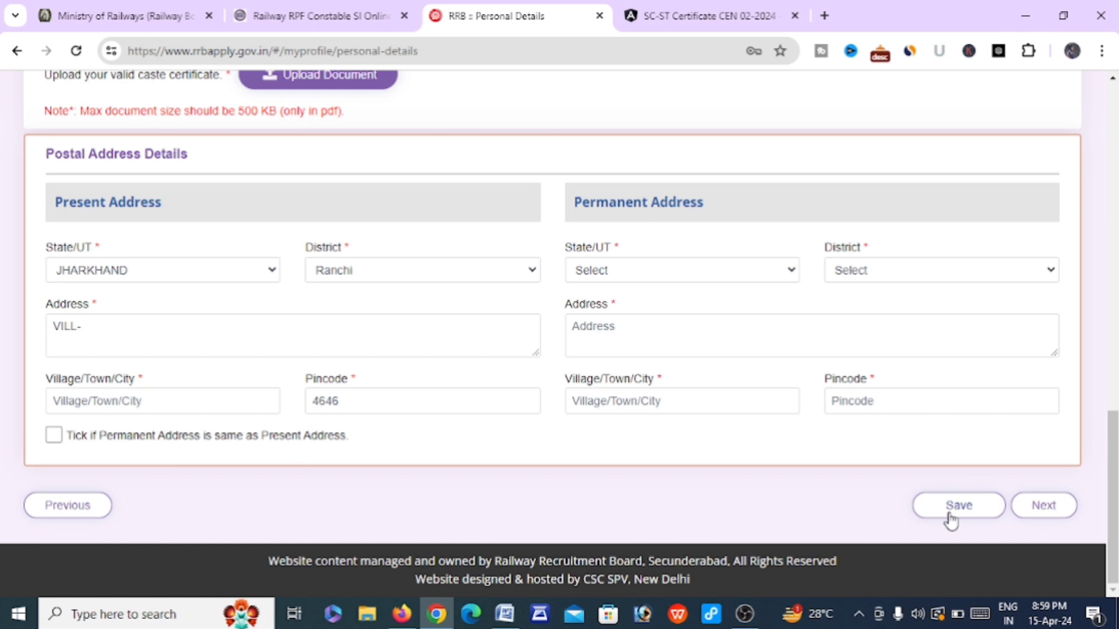
left_click(1043, 510)
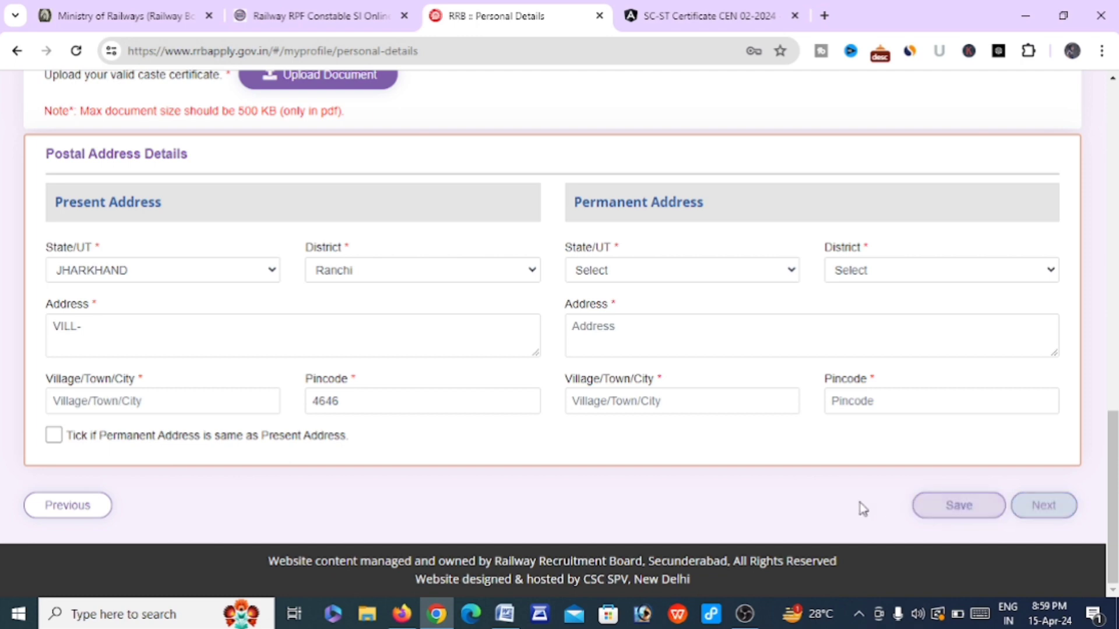
scroll(761, 494, "up", 4)
scroll(766, 497, "down", 2)
scroll(767, 497, "down", 2)
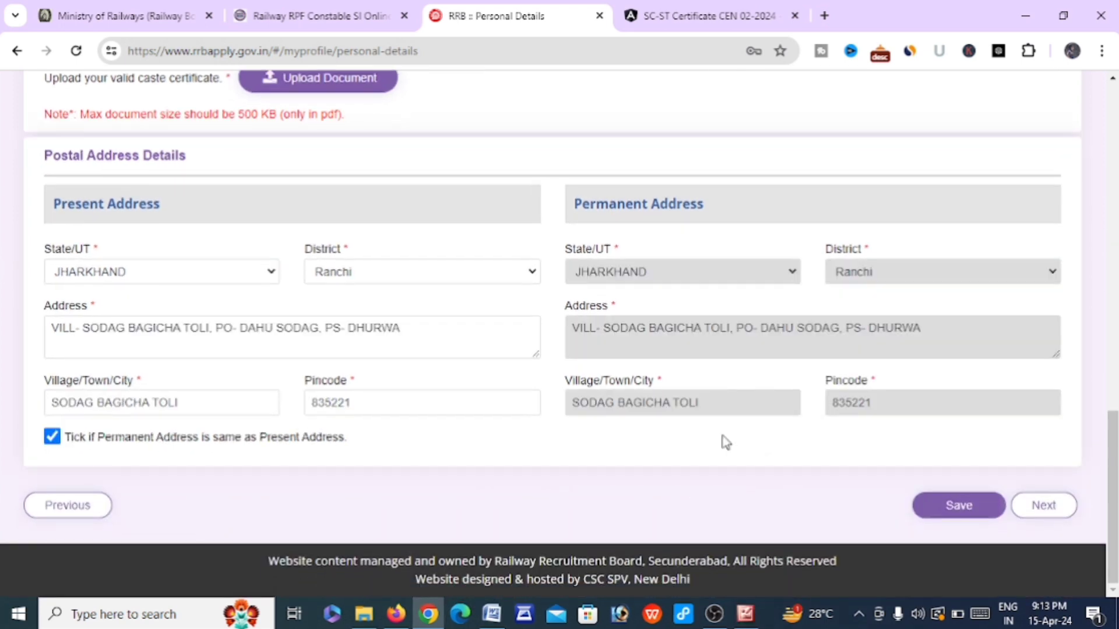
Save the personal details and continue to the Other Details step
left_click(959, 512)
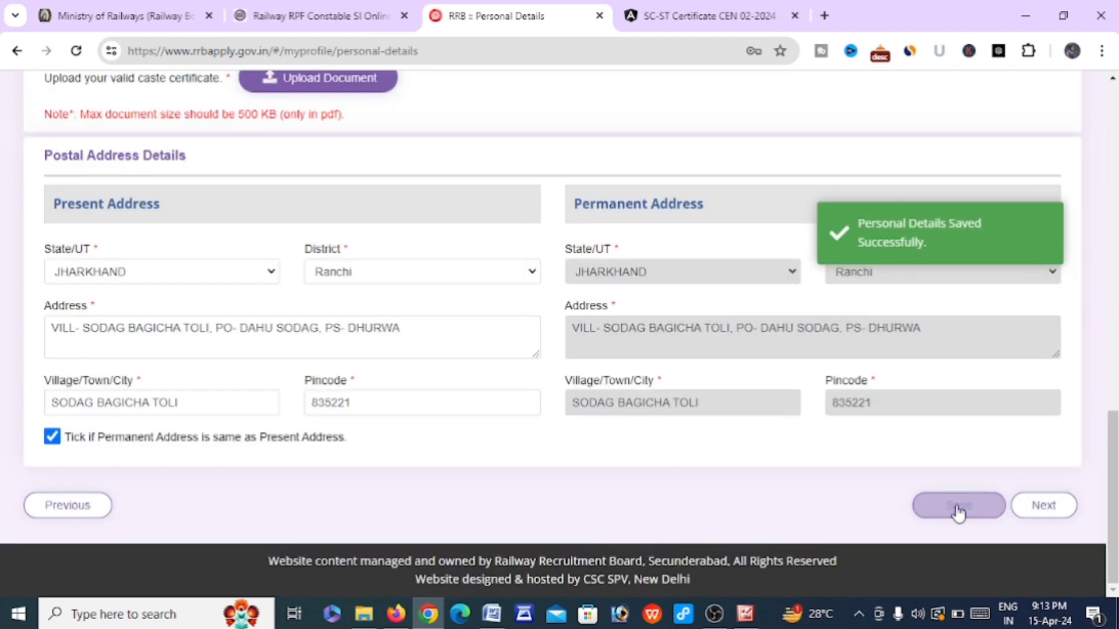
left_click(1044, 505)
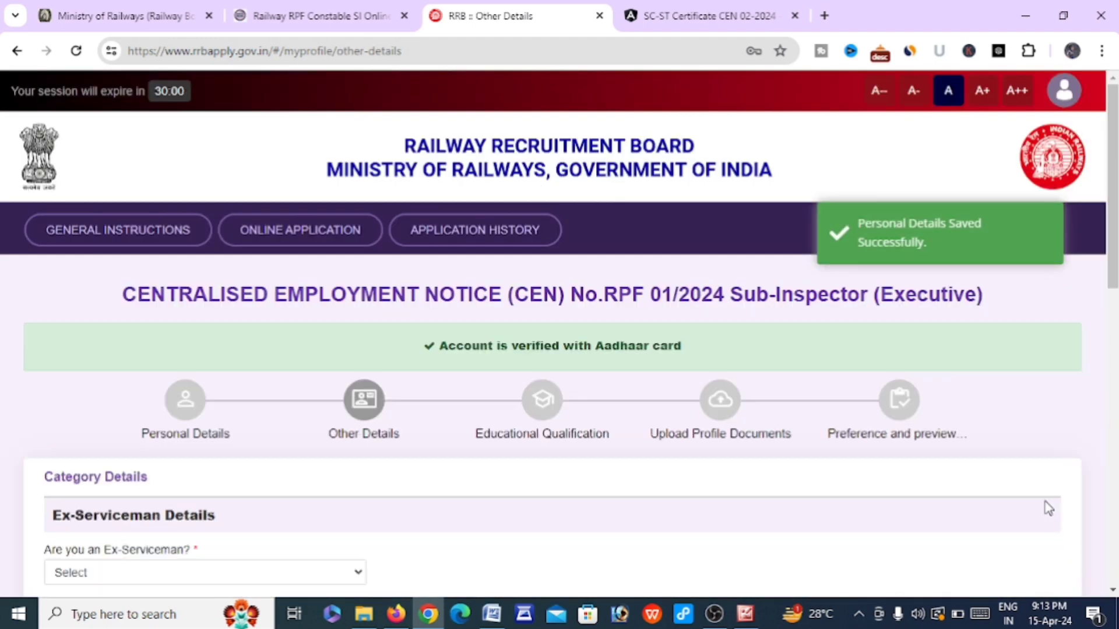
Answer No for Ex-Serviceman, benchmark disability (PwBD) and EBC certificate holder
scroll(670, 454, "down", 2)
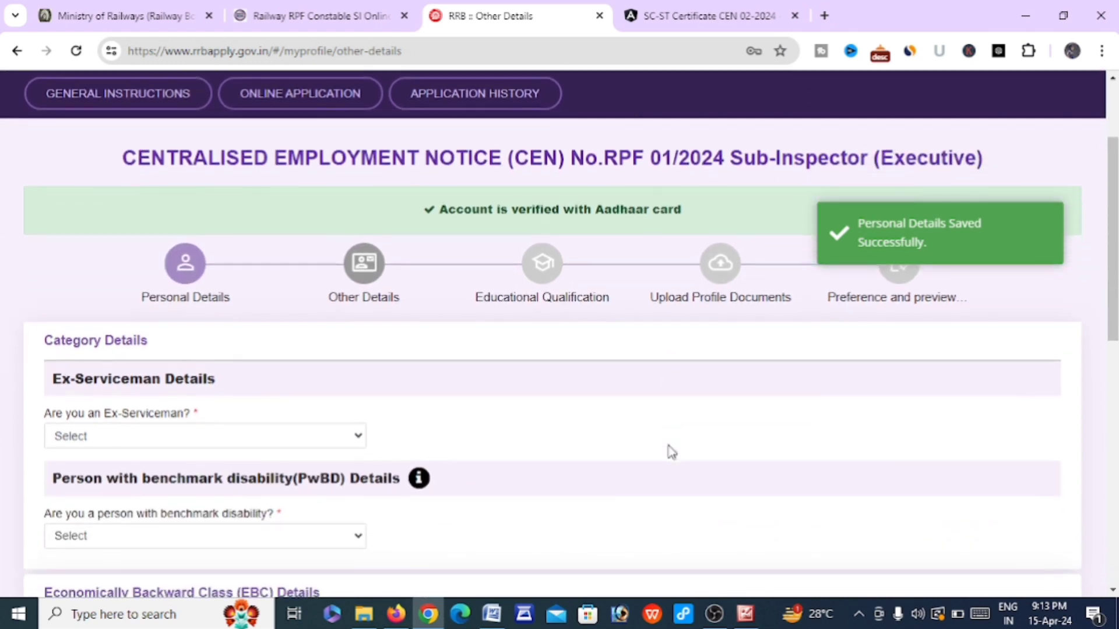
scroll(355, 389, "down", 2)
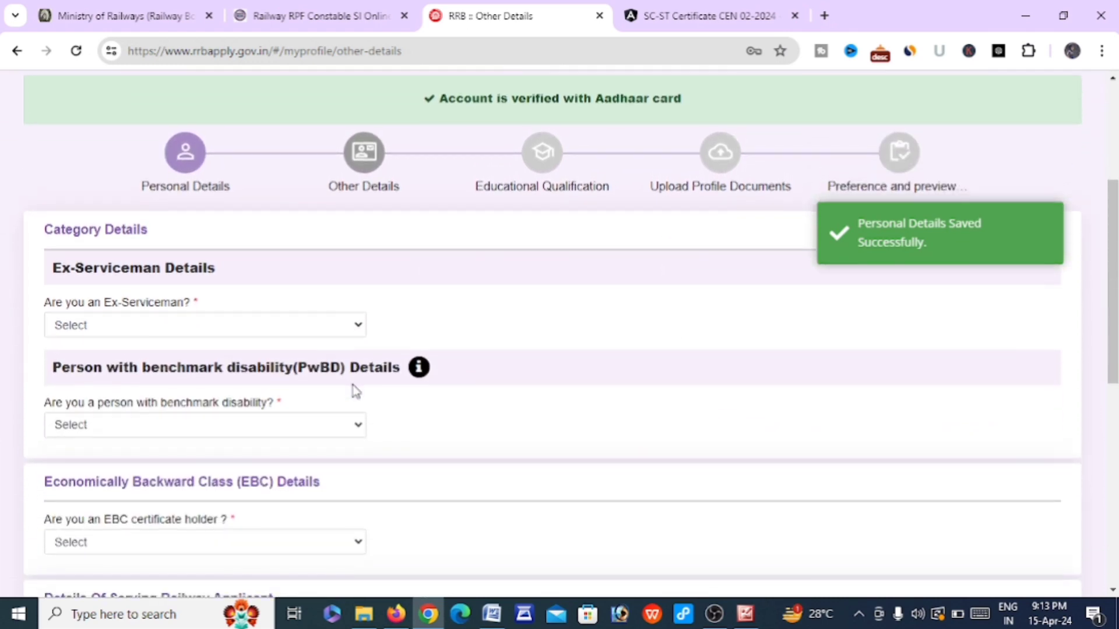
left_click(319, 330)
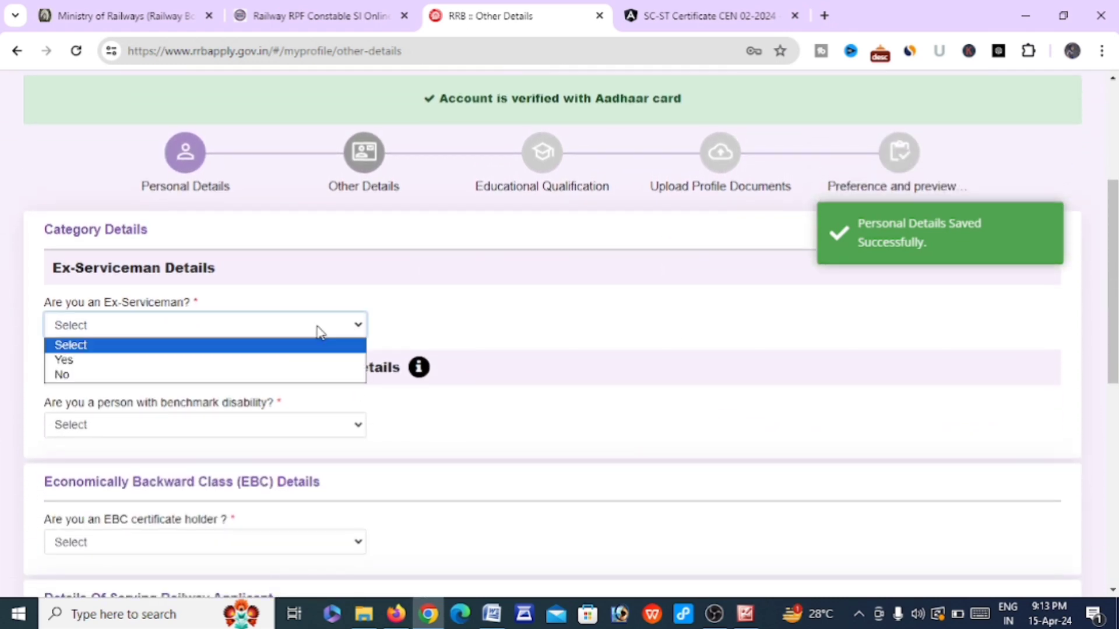
left_click(229, 376)
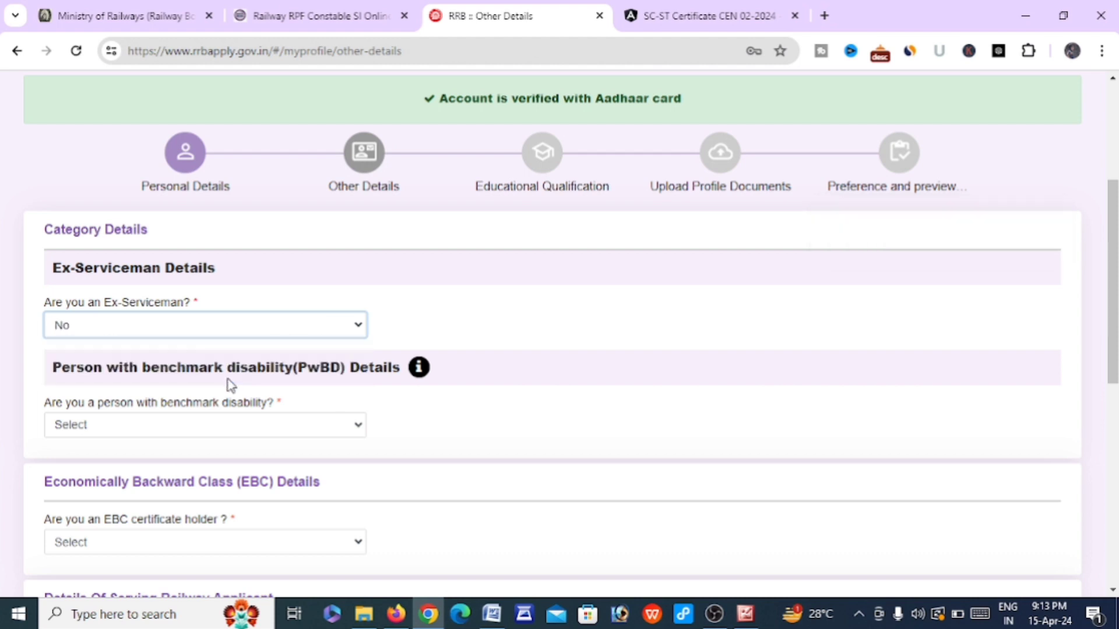
scroll(228, 379, "down", 1)
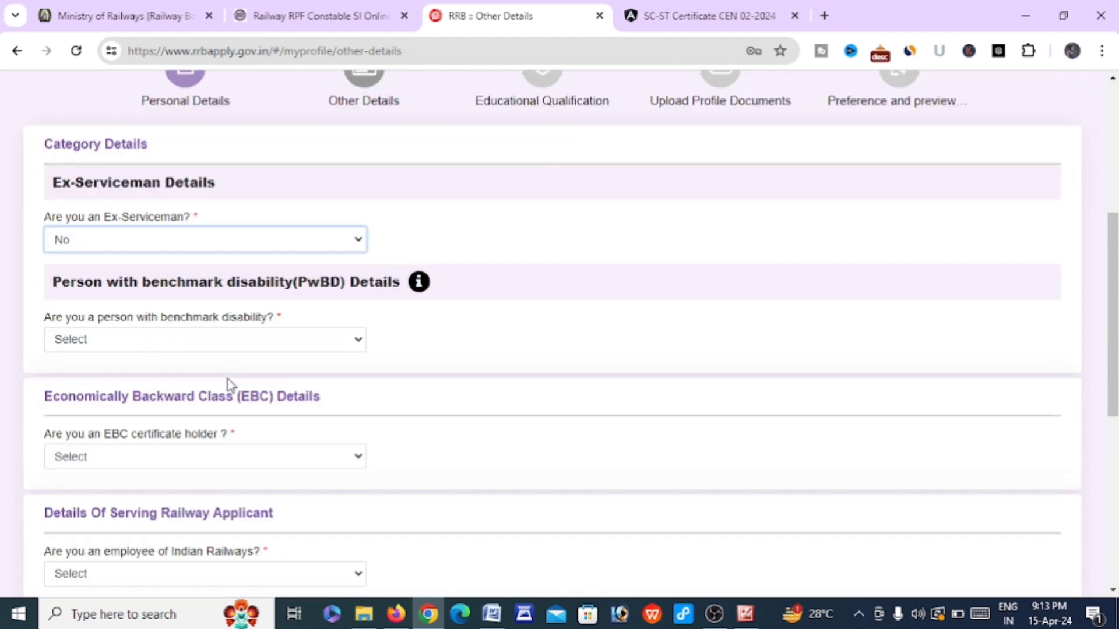
left_click(224, 350)
left_click(182, 390)
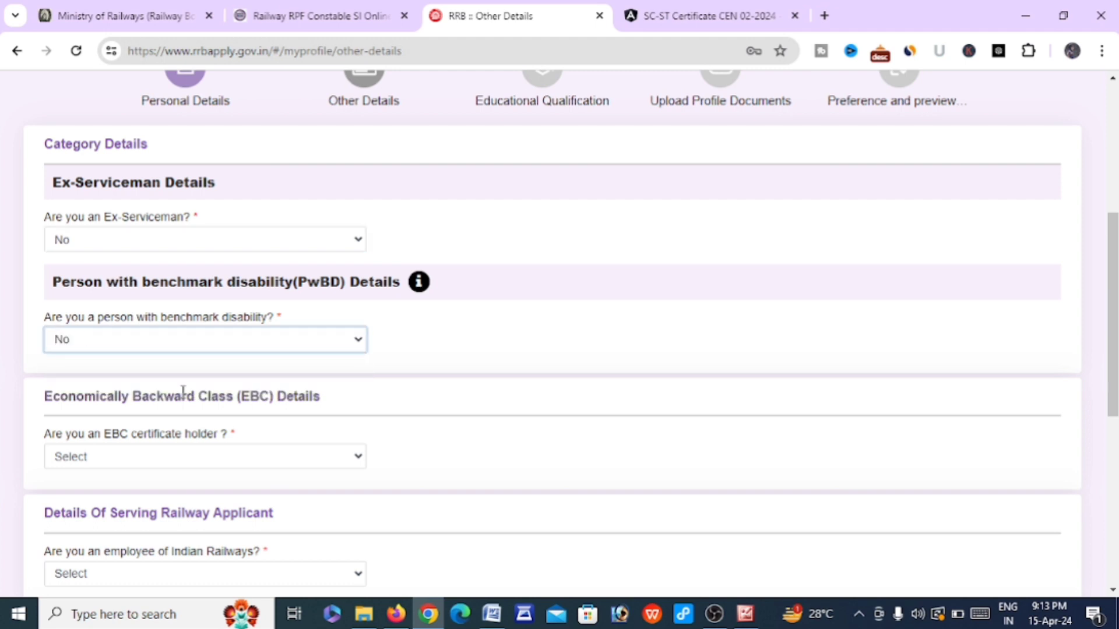
scroll(182, 392, "down", 2)
left_click(164, 361)
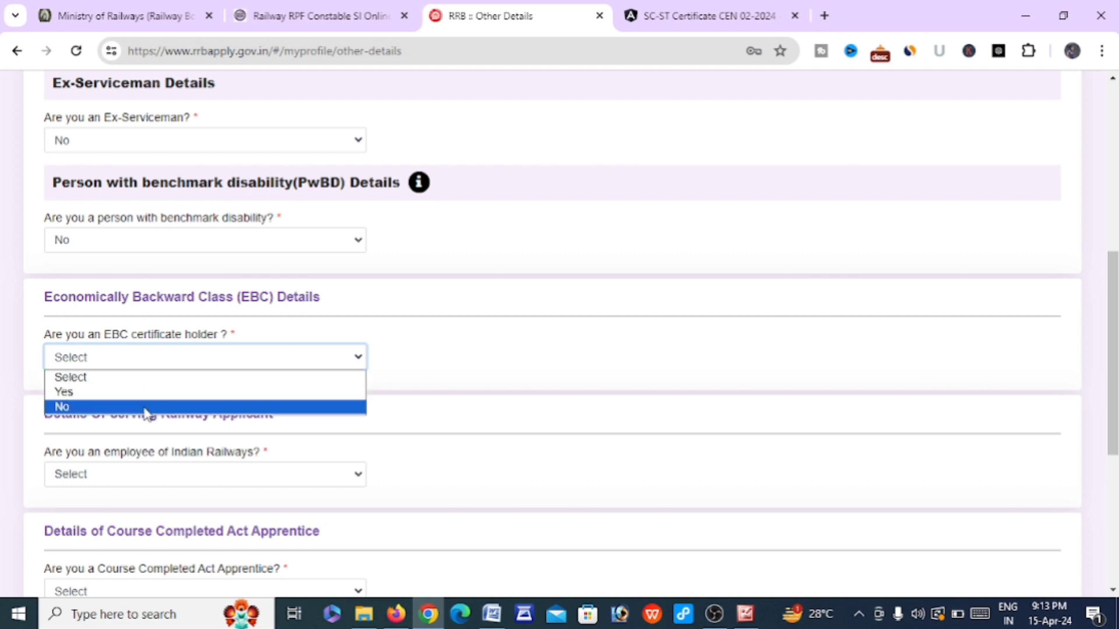
left_click(145, 406)
Answer No for Indian Railways employee and Act Apprentice, and set current department to Not Applicable
scroll(145, 408, "down", 2)
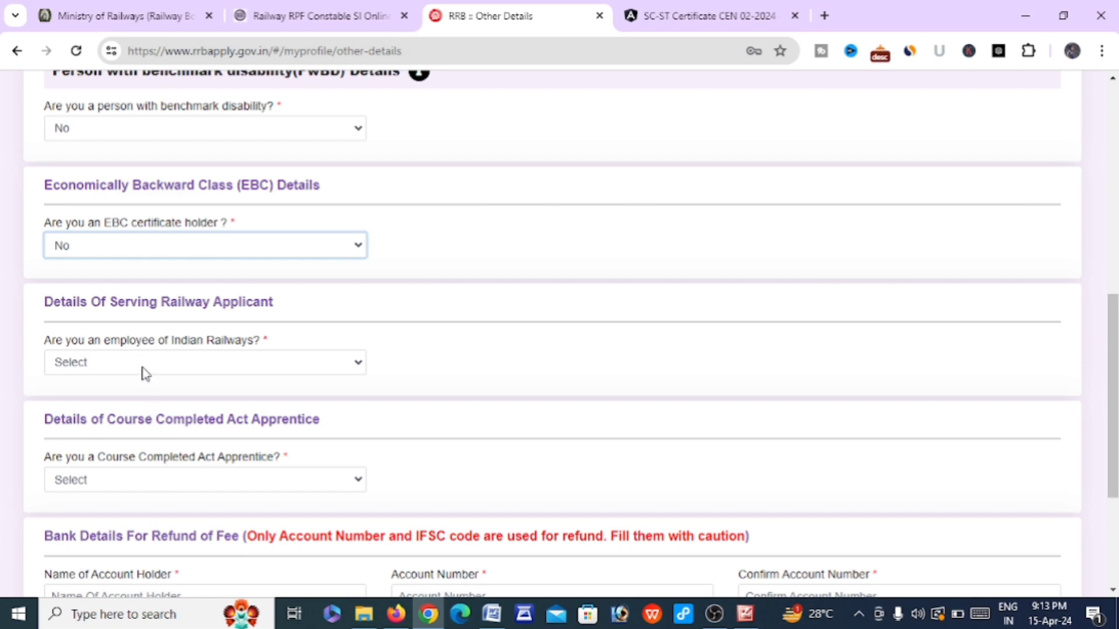
left_click(145, 373)
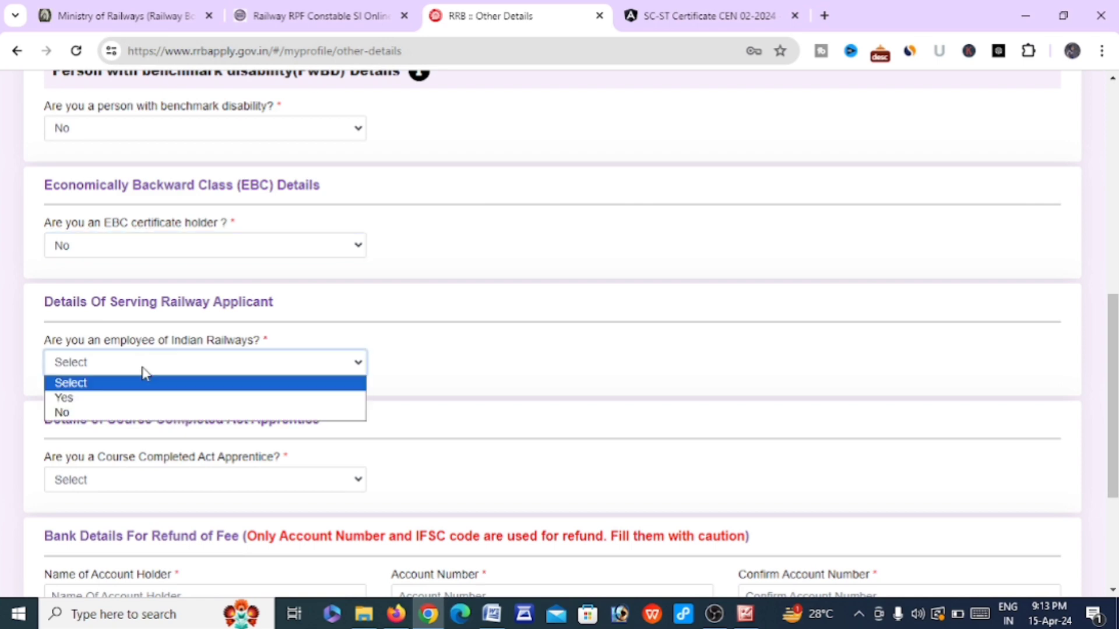
left_click(140, 414)
scroll(140, 415, "down", 2)
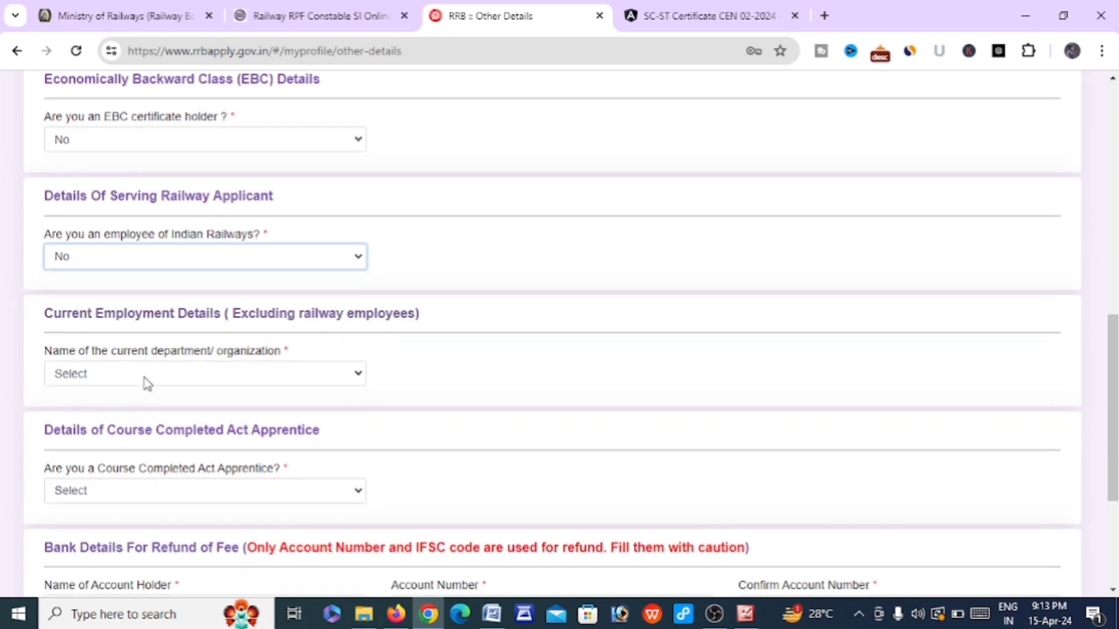
left_click(146, 384)
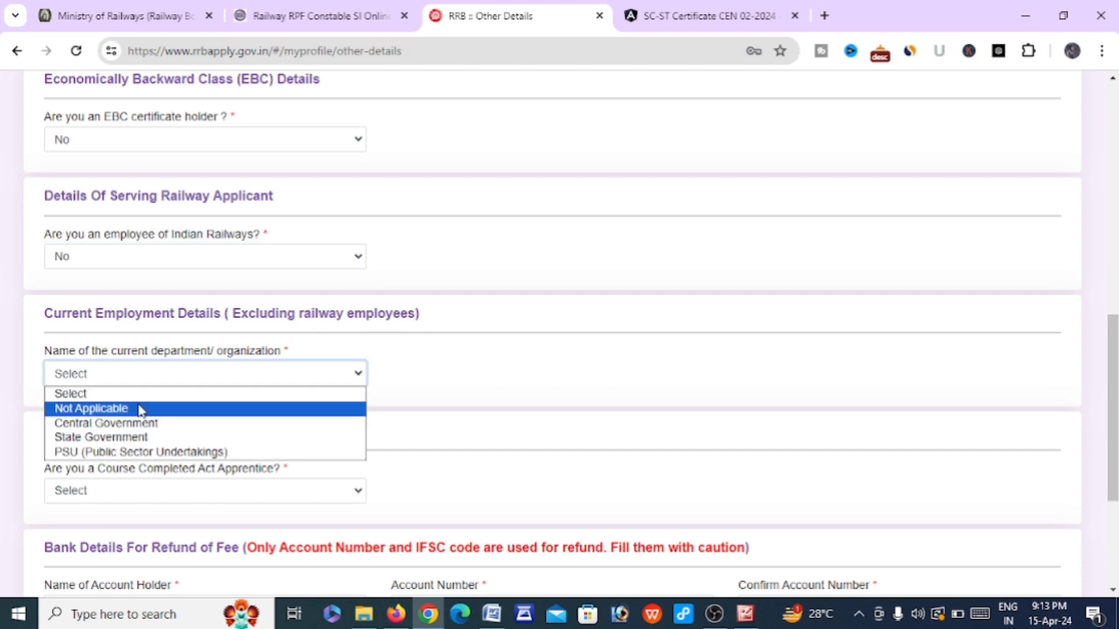
left_click(139, 409)
scroll(140, 415, "down", 3)
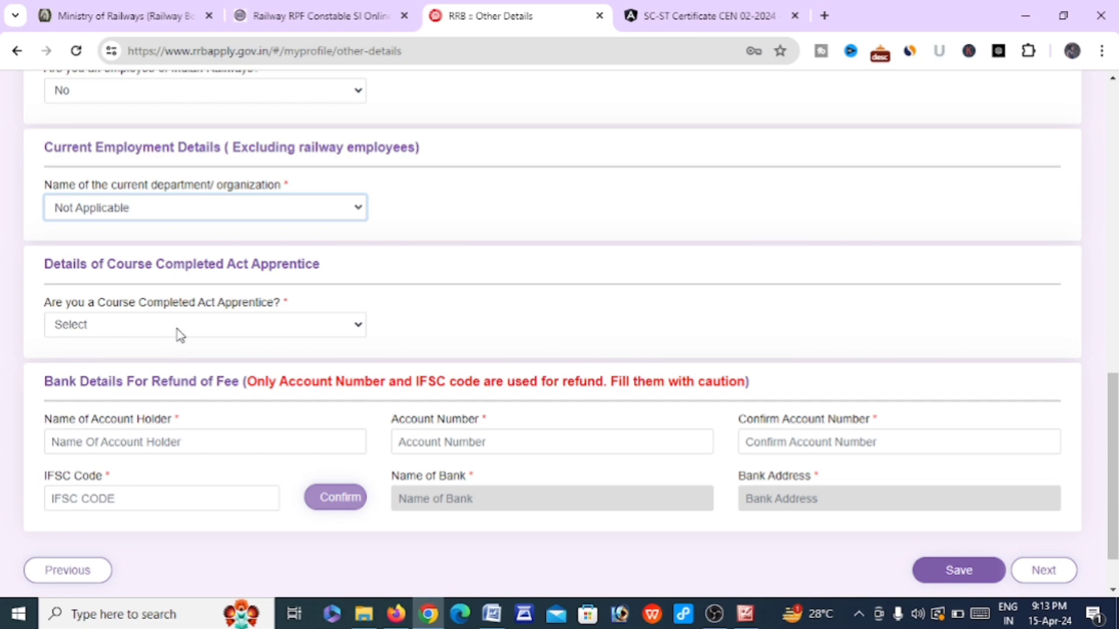
left_click(177, 329)
left_click(170, 369)
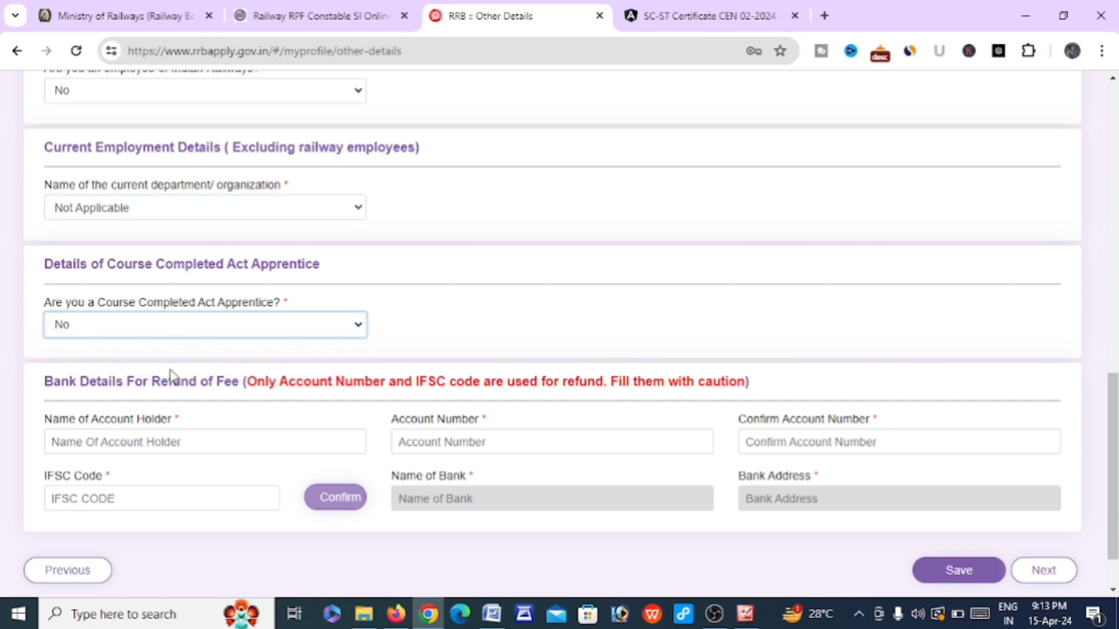
scroll(169, 376, "down", 2)
Visit the account holder name, account number, confirm account number and IFSC fields, then save Other Details
left_click(144, 382)
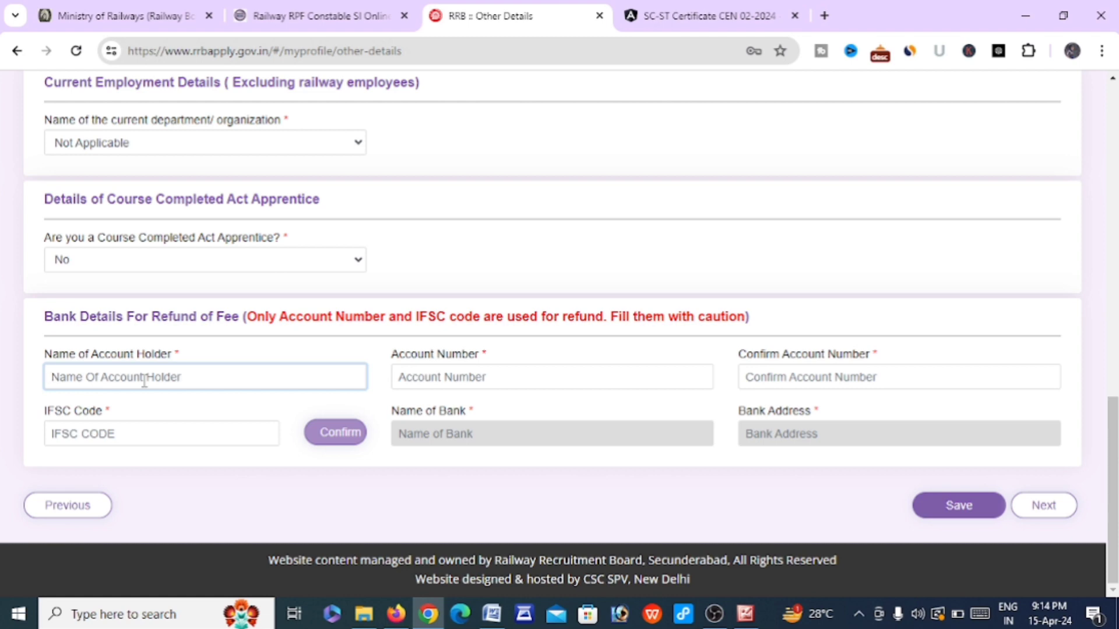
left_click(498, 381)
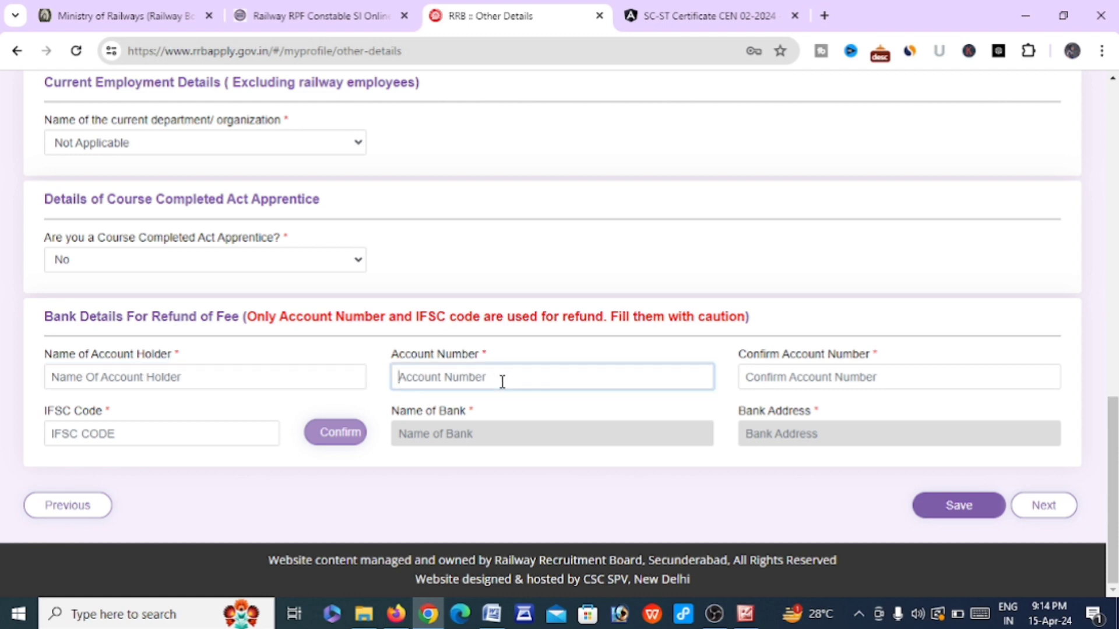
left_click(247, 373)
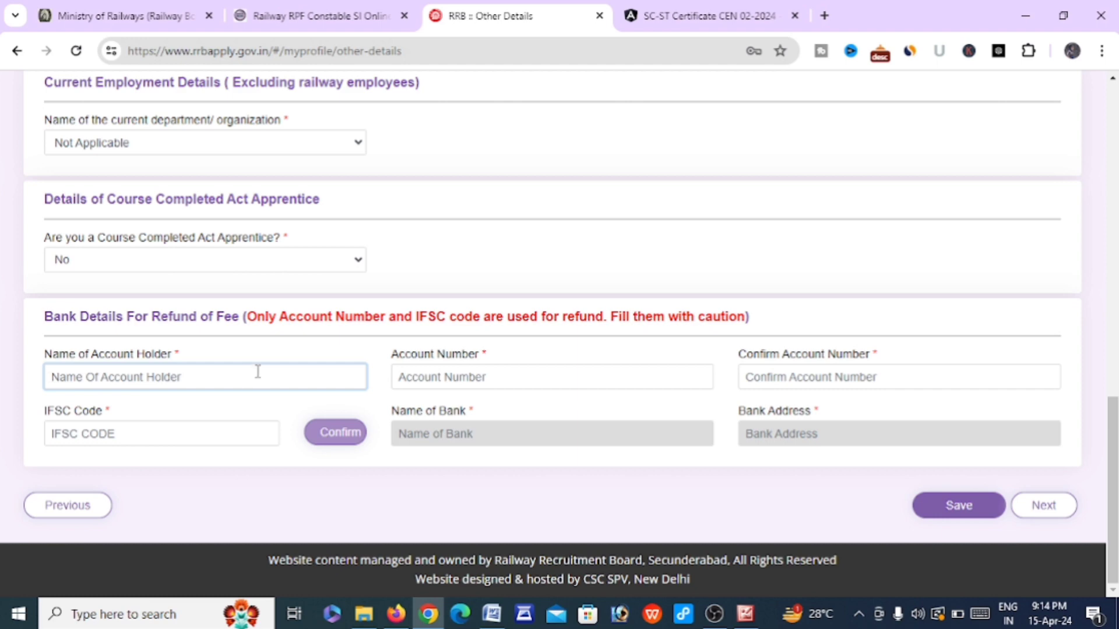
left_click(434, 382)
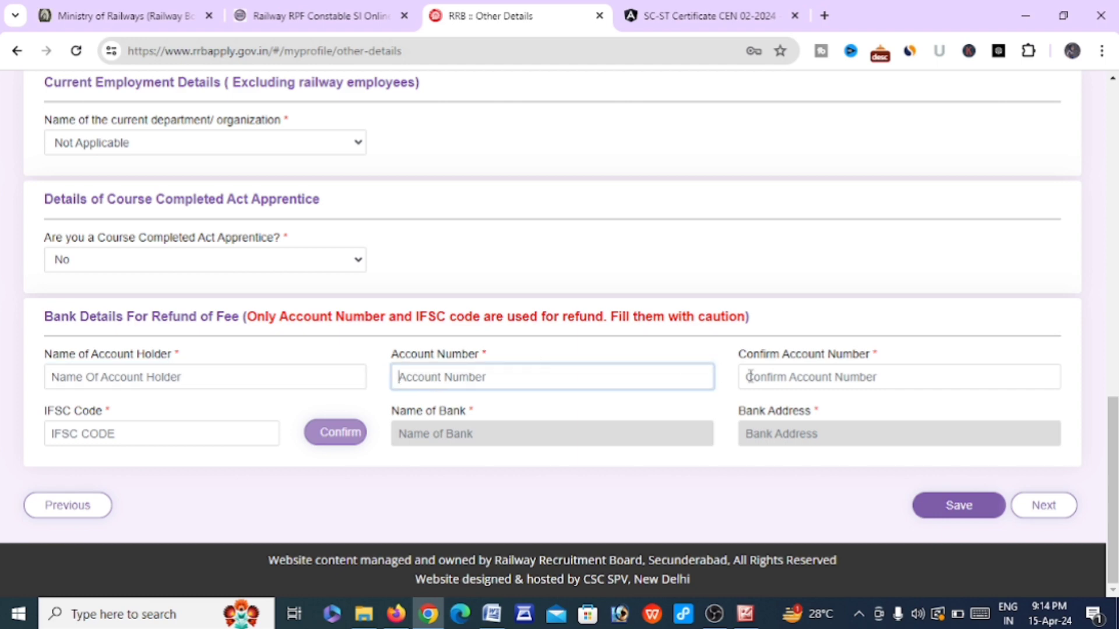
left_click(789, 376)
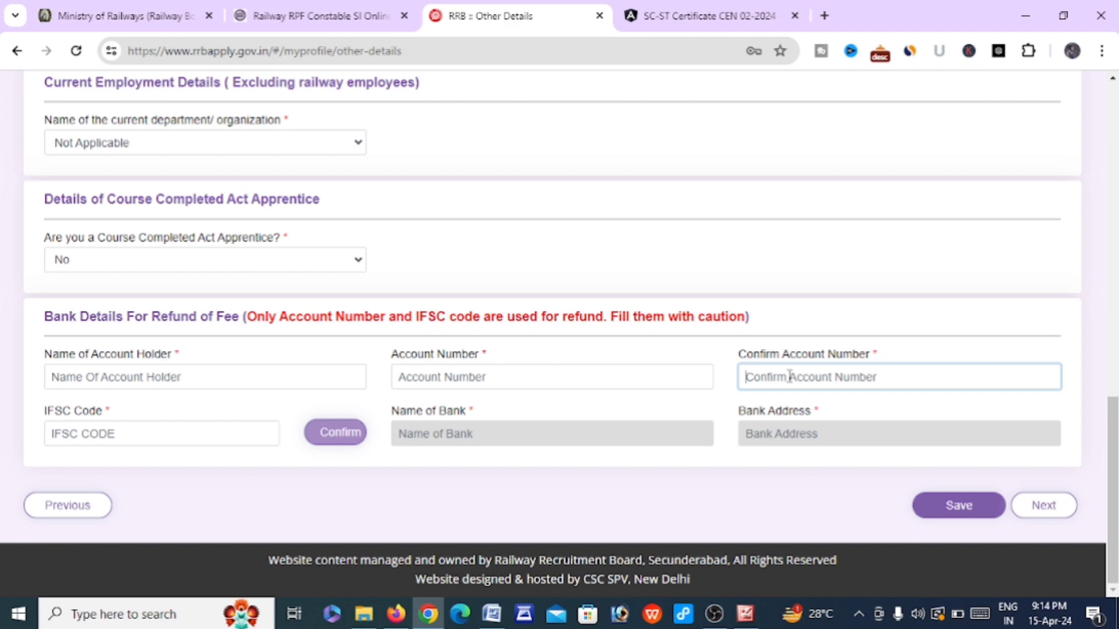
left_click(177, 423)
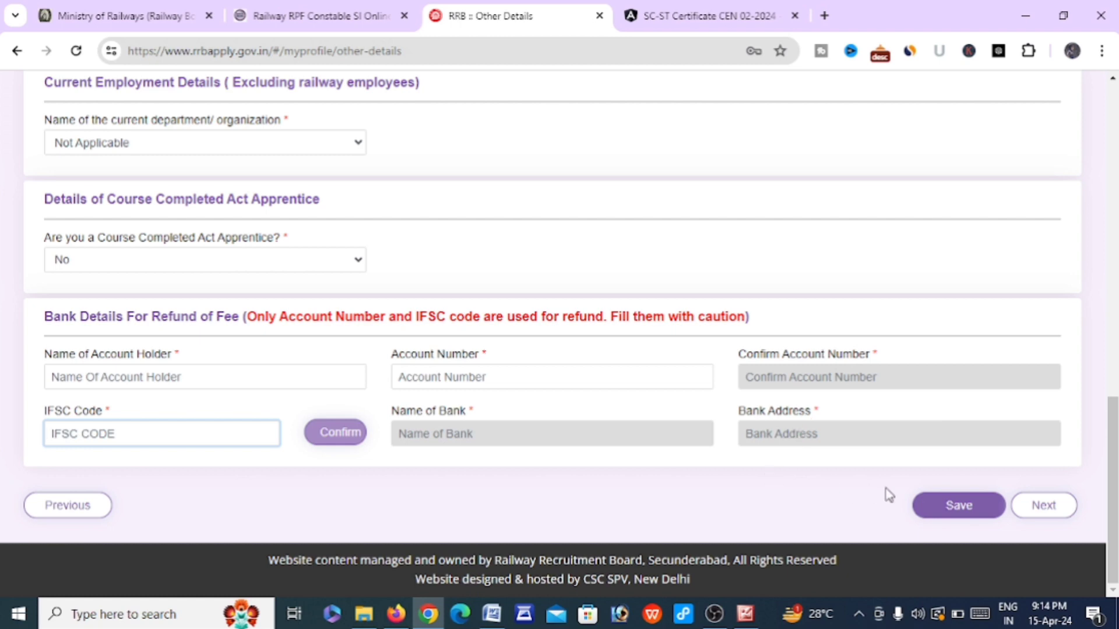
left_click(944, 508)
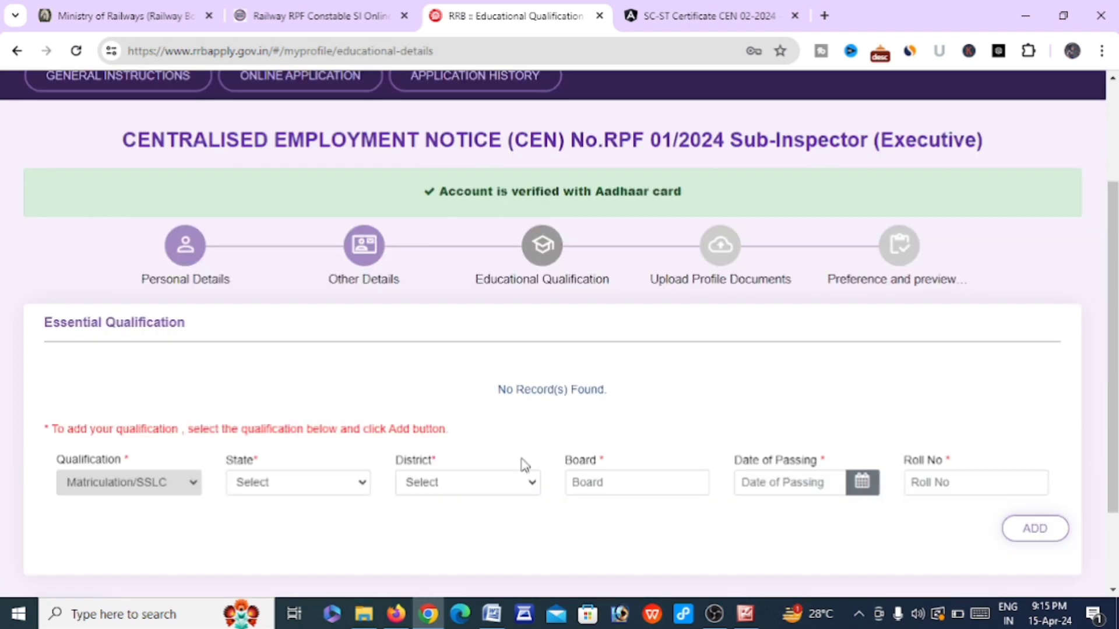
Set the qualification's state to JHARKHAND and district to Ranchi
scroll(525, 465, "down", 1)
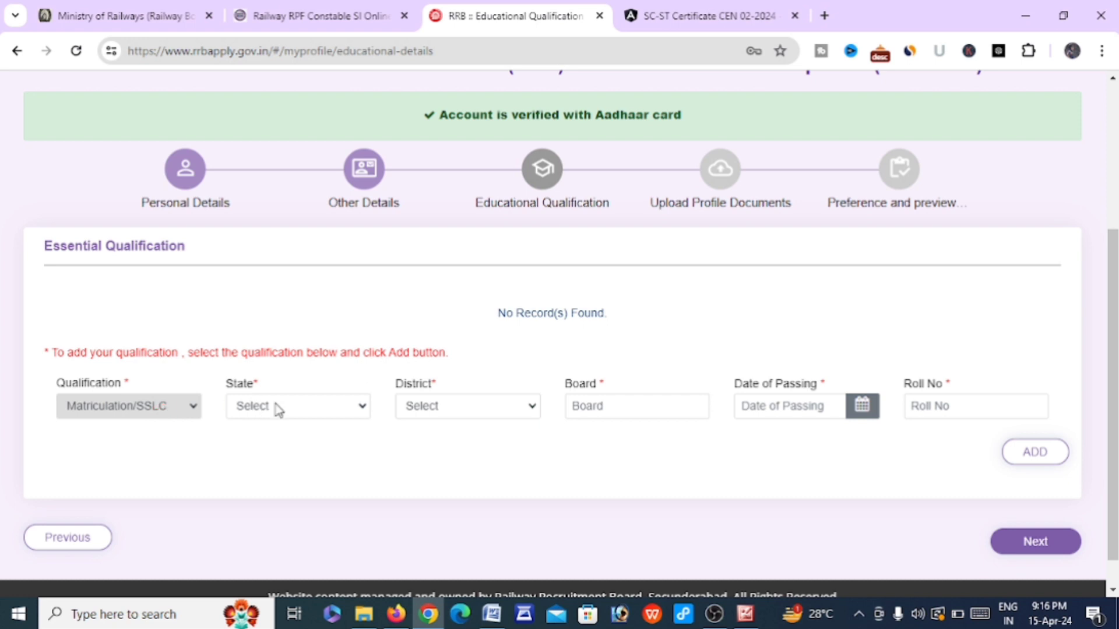
left_click(274, 411)
scroll(279, 361, "down", 1)
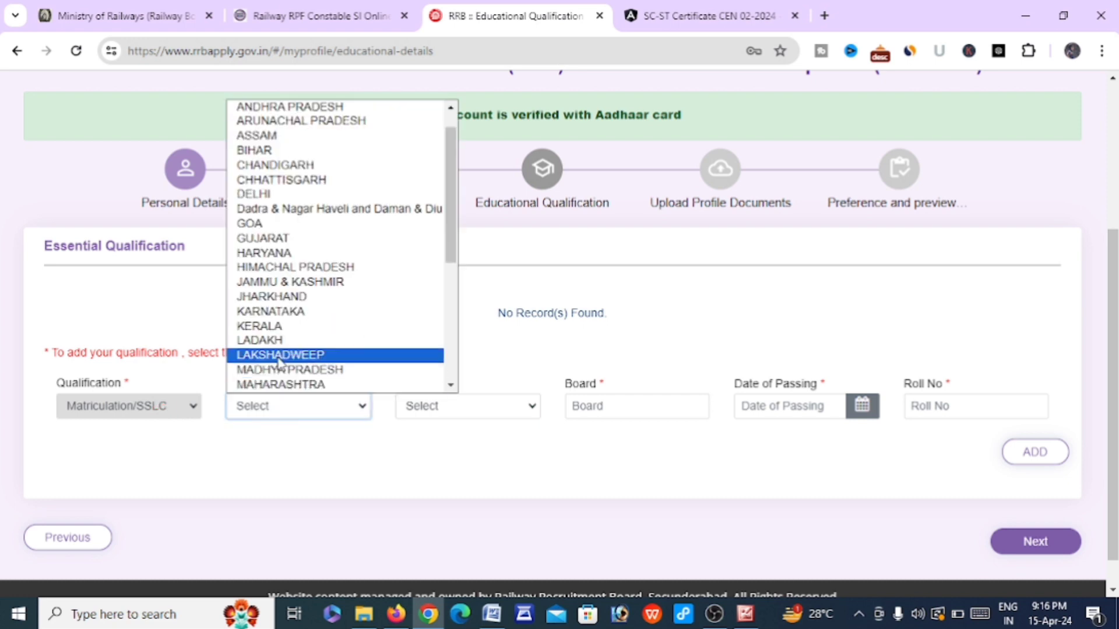
left_click(271, 298)
left_click(455, 415)
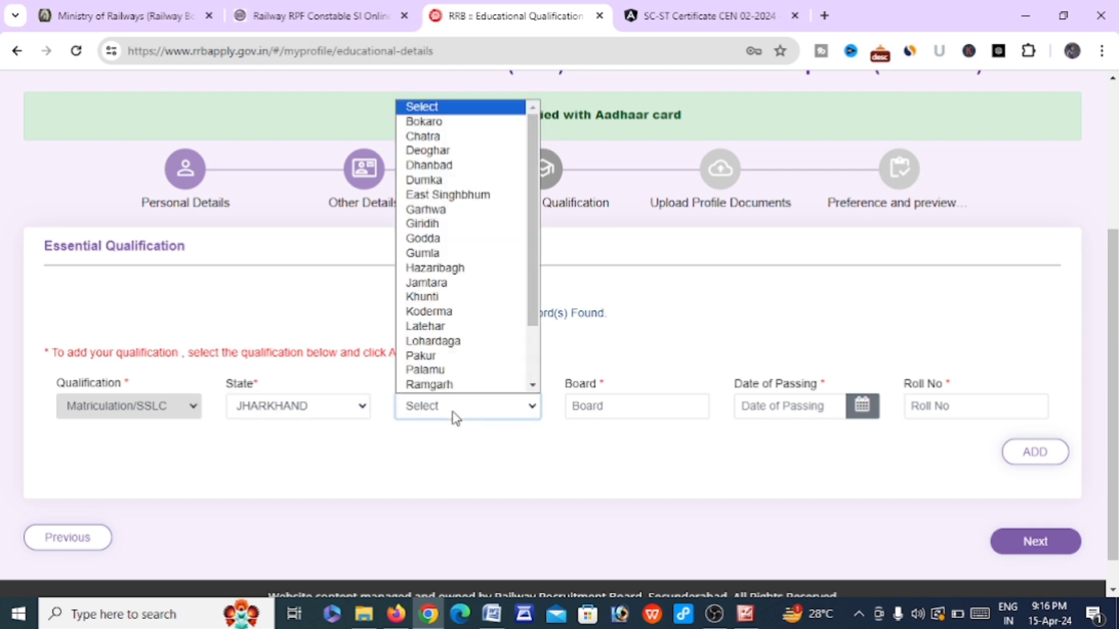
scroll(443, 326, "down", 1)
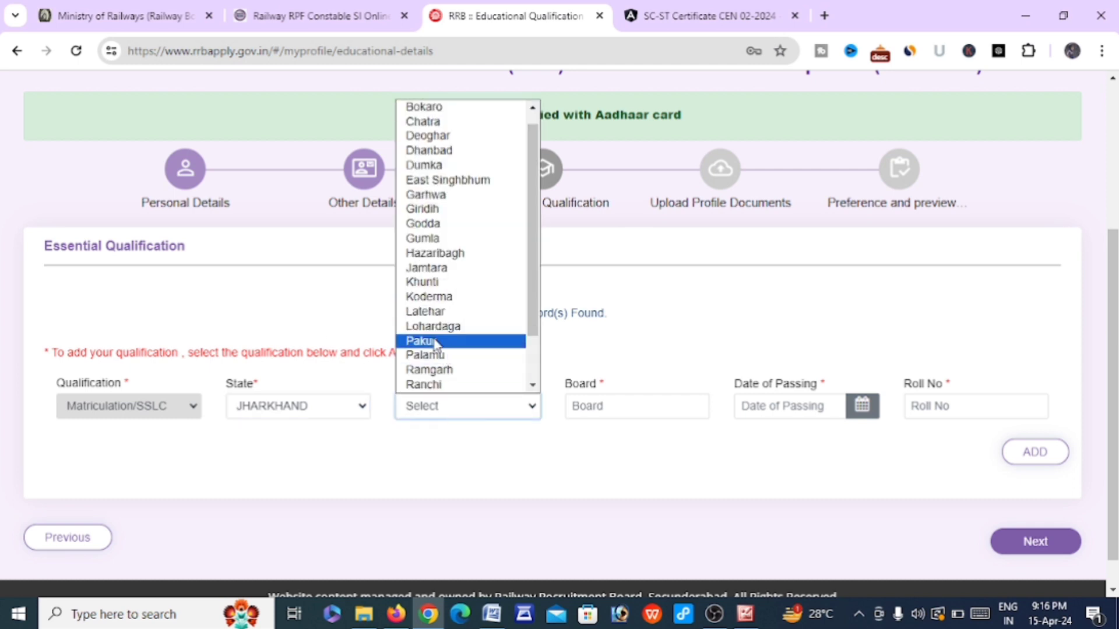
left_click(430, 384)
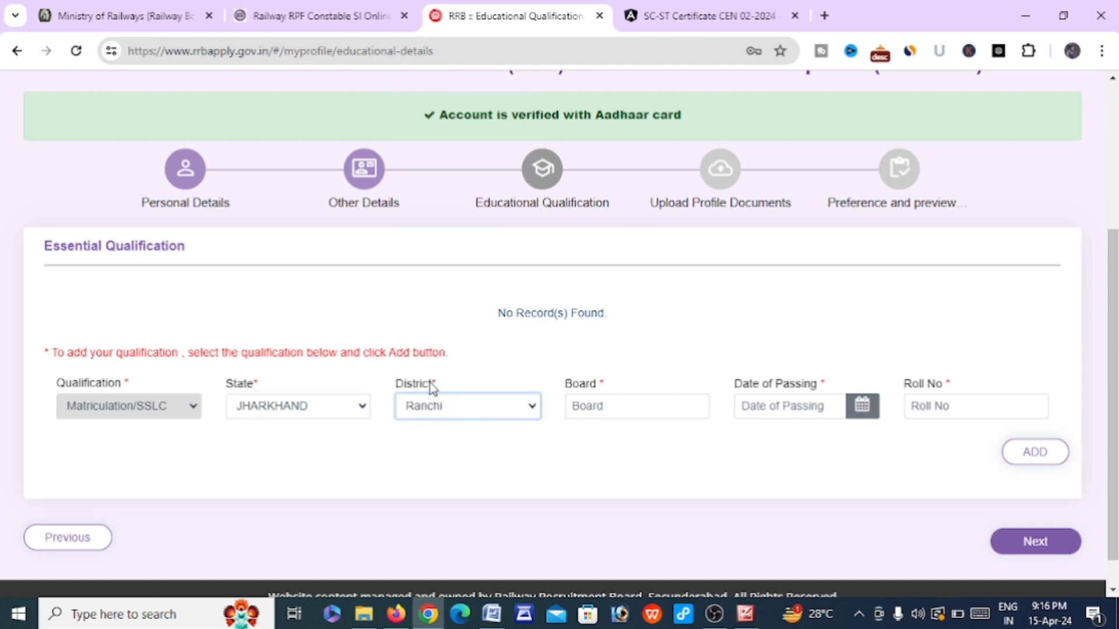
Enter JAC as the board, then visit the date of passing and roll number fields
left_click(606, 409)
type("JAC")
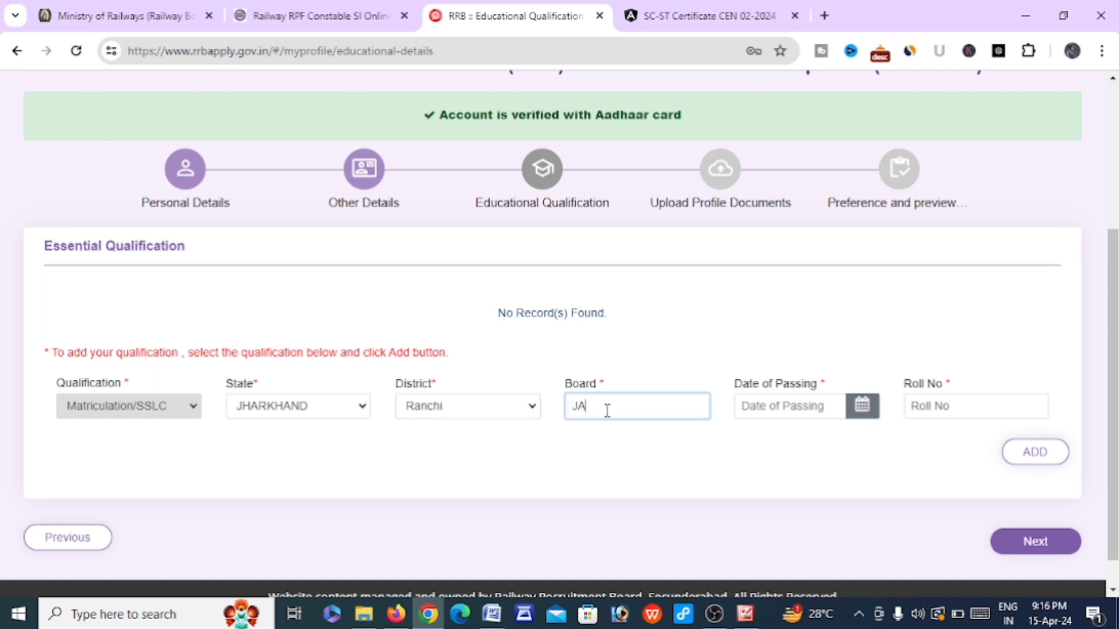
left_click(752, 471)
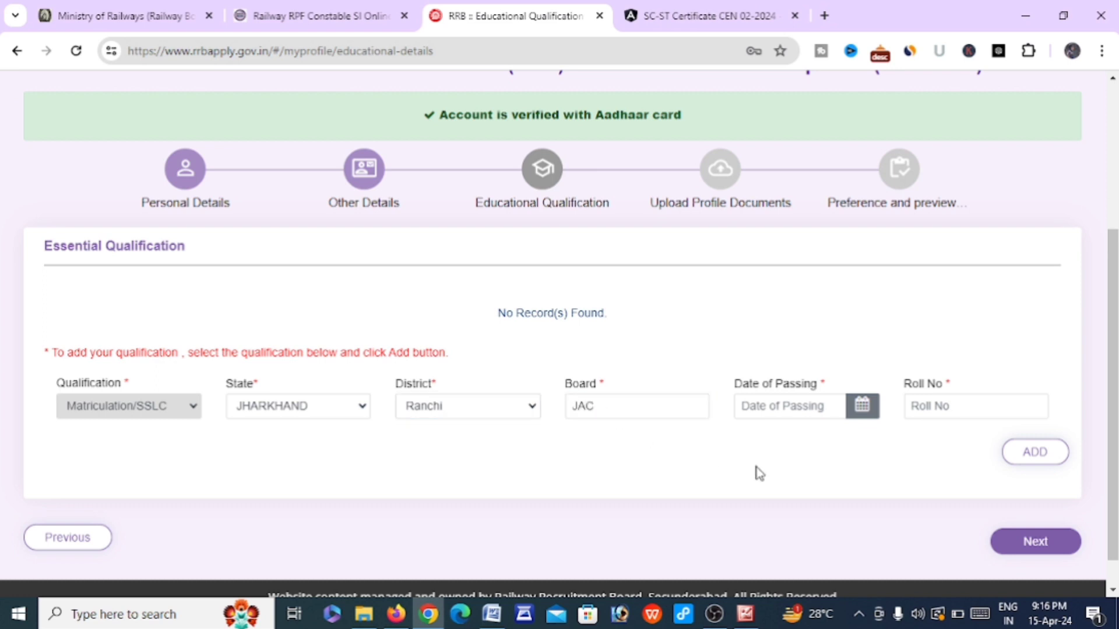
left_click(774, 408)
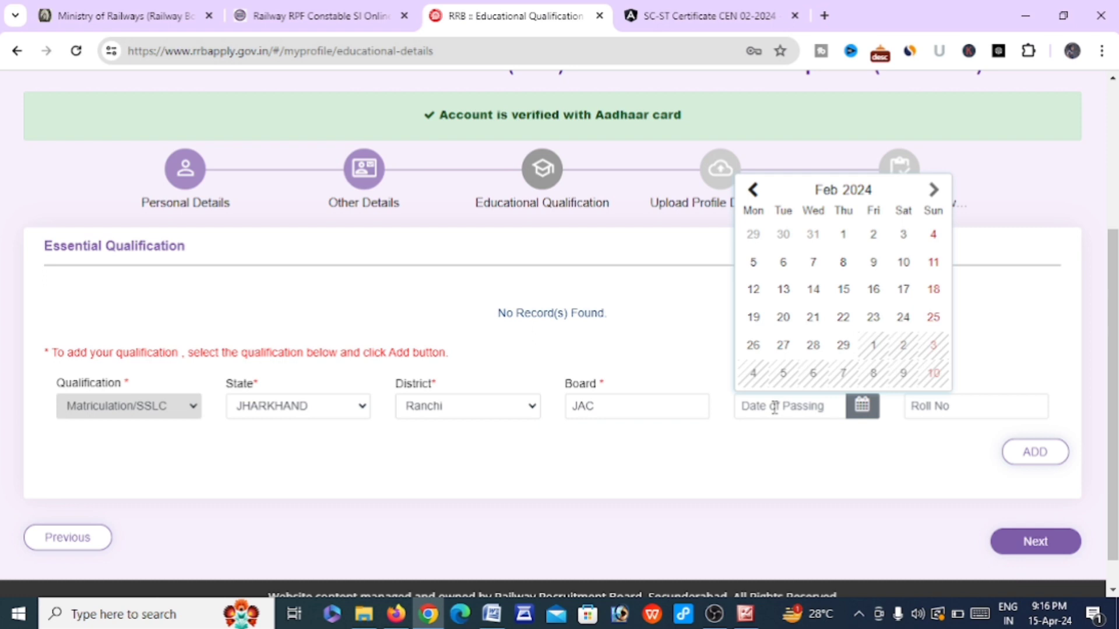
left_click(784, 460)
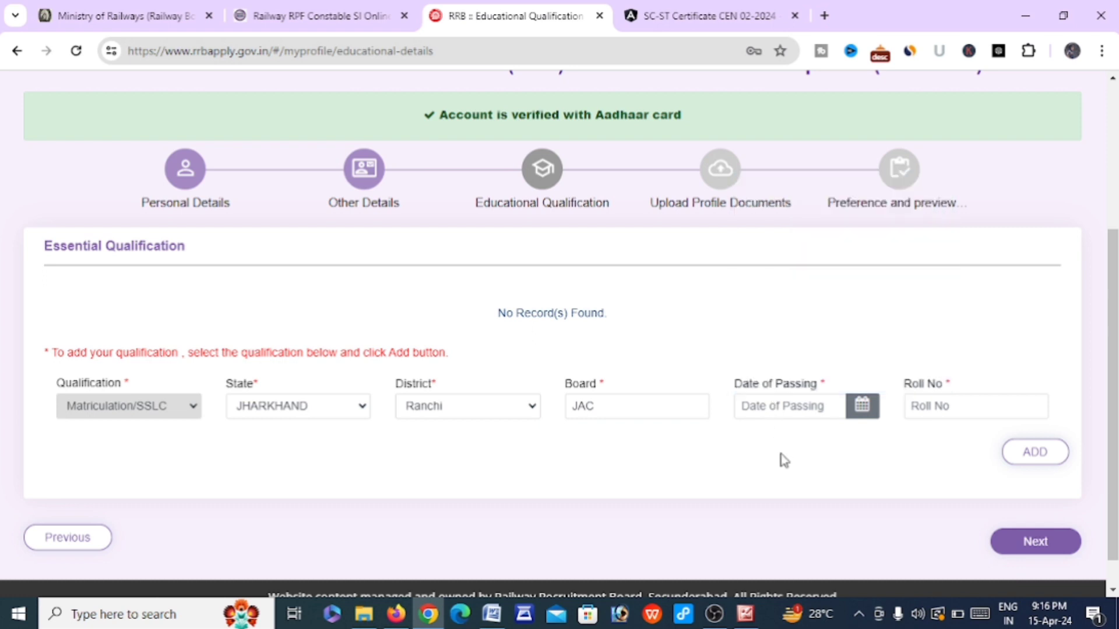
left_click(954, 405)
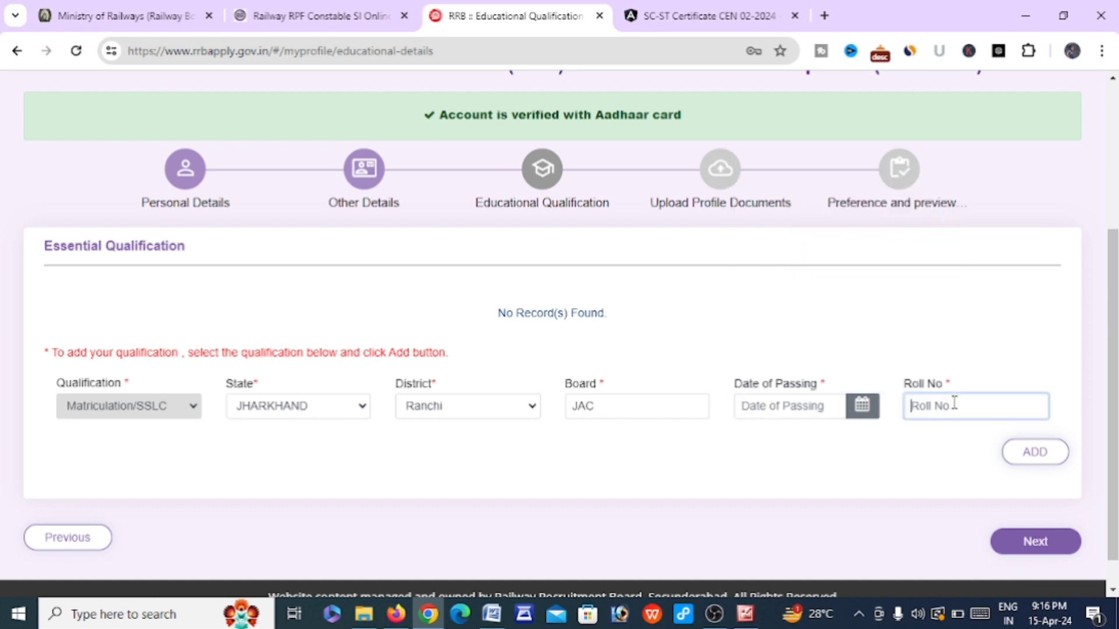
left_click(888, 458)
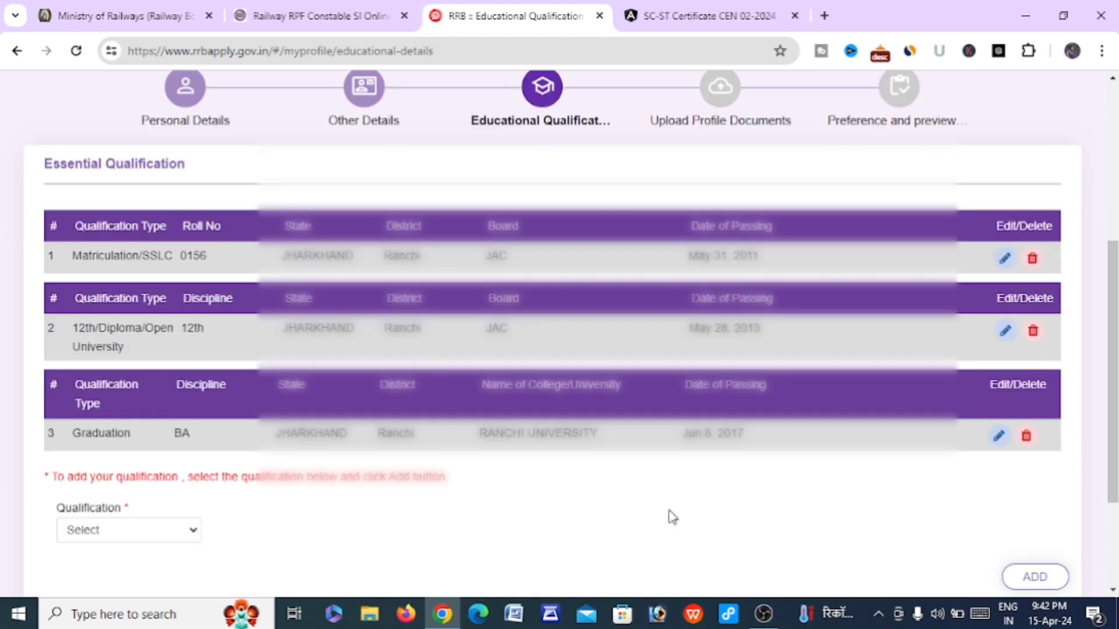
Leave the Educational Qualification page with Next for the Upload Profile Documents page
scroll(672, 517, "down", 2)
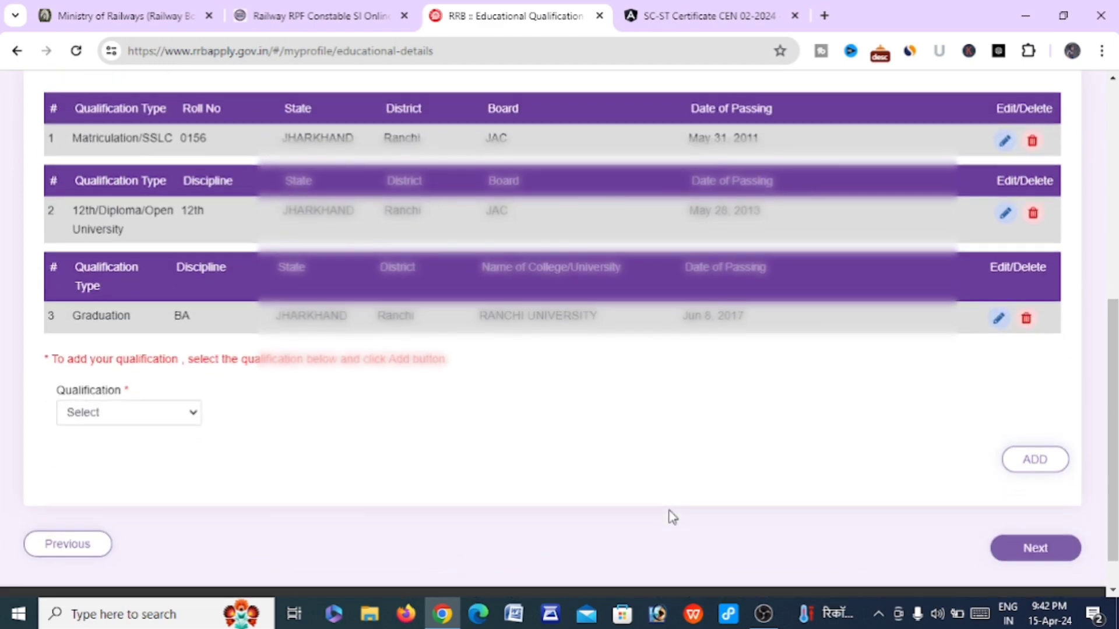
scroll(672, 517, "up", 1)
scroll(672, 517, "down", 2)
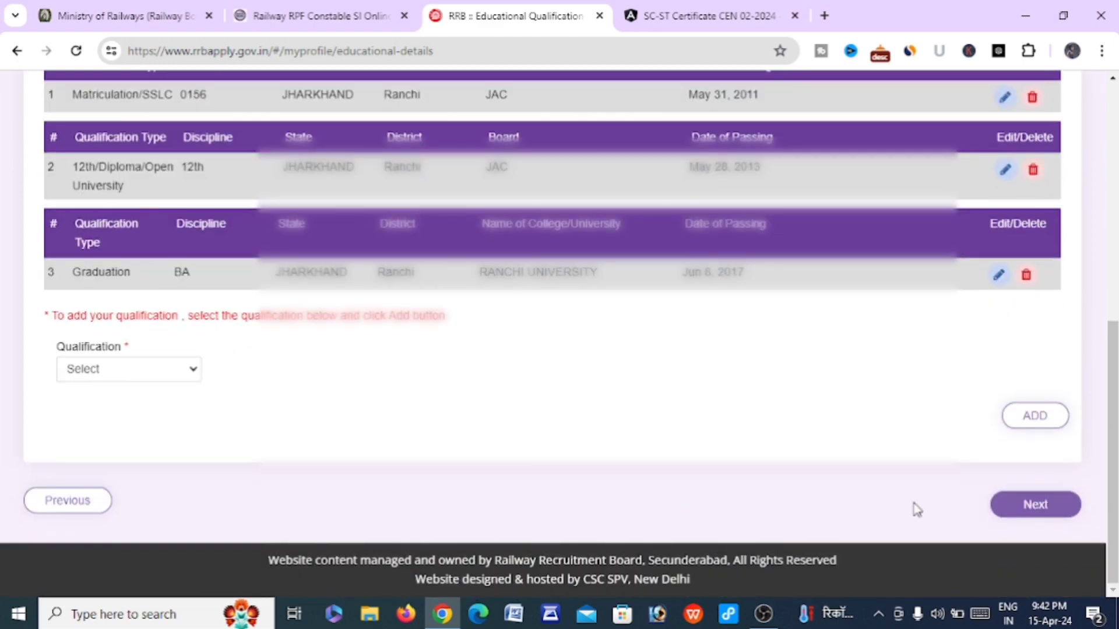
left_click(1042, 506)
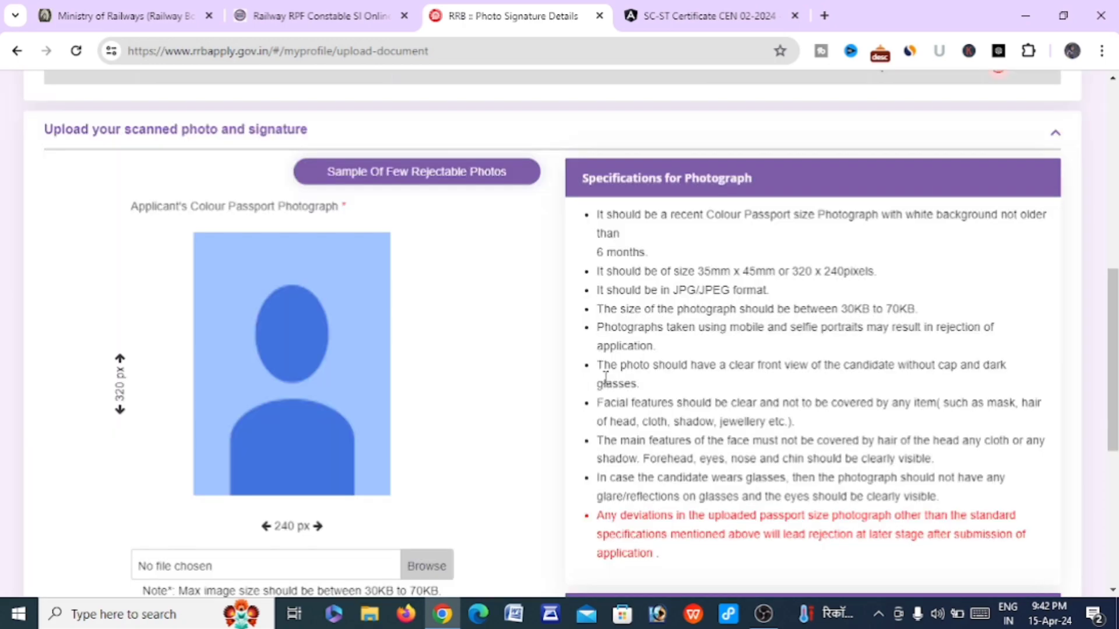
scroll(605, 377, "down", 1)
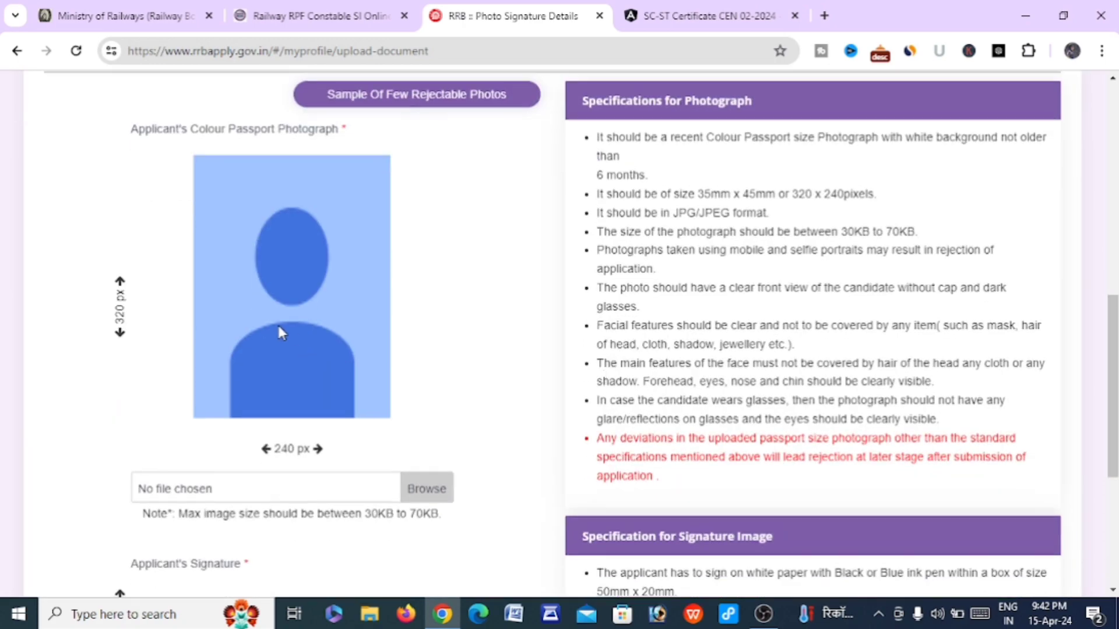
scroll(278, 326, "down", 5)
scroll(278, 326, "up", 4)
scroll(282, 332, "up", 1)
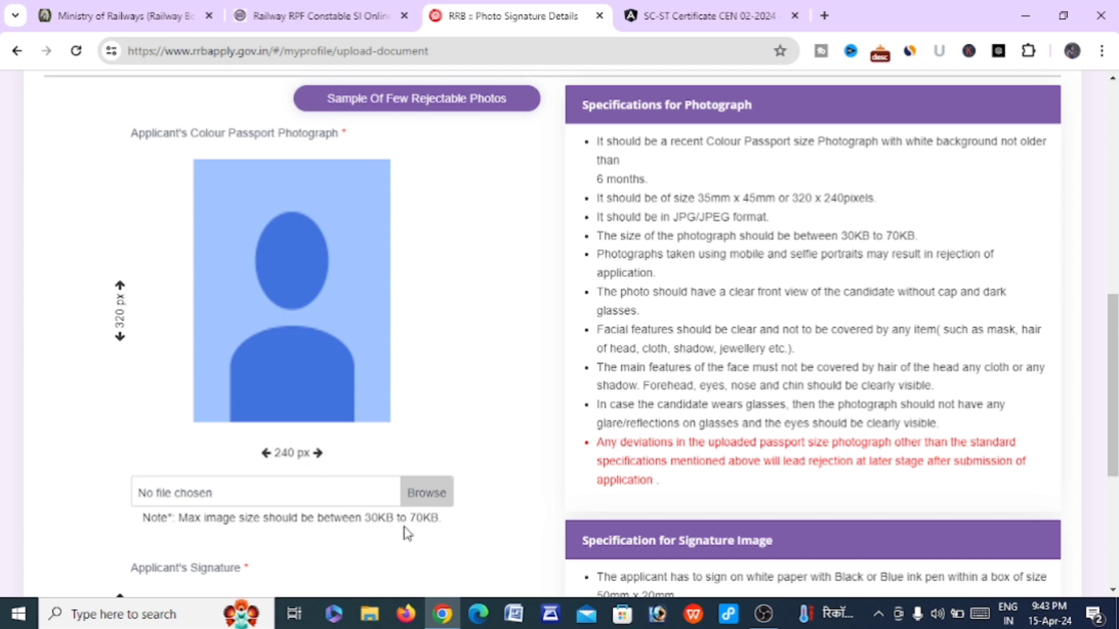
scroll(407, 532, "down", 2)
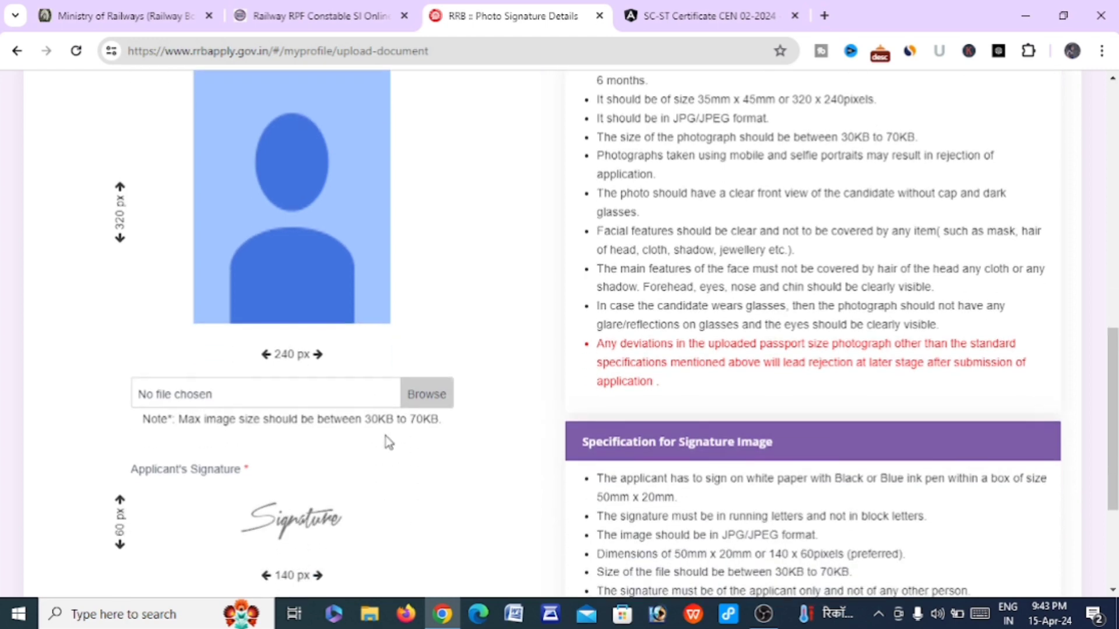
scroll(389, 442, "down", 3)
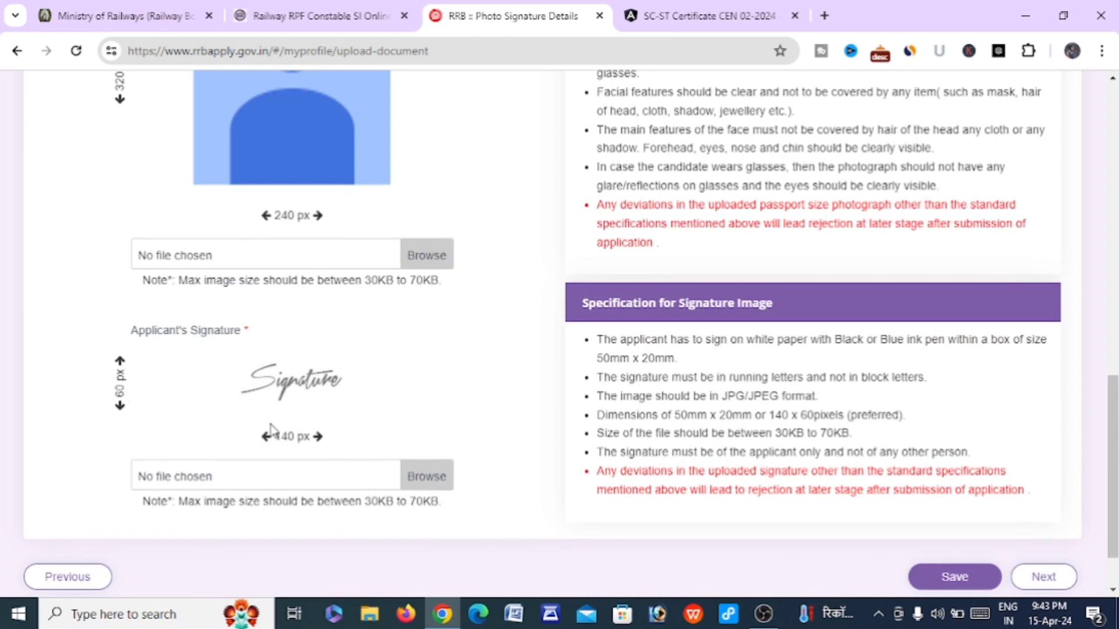
scroll(327, 456, "down", 2)
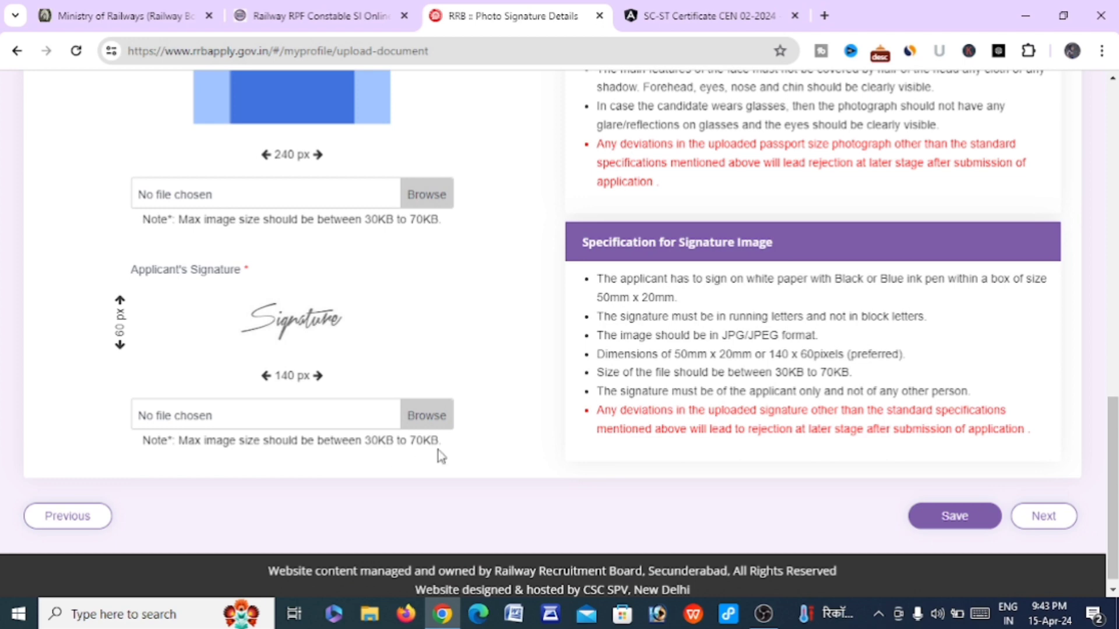
scroll(441, 456, "up", 2)
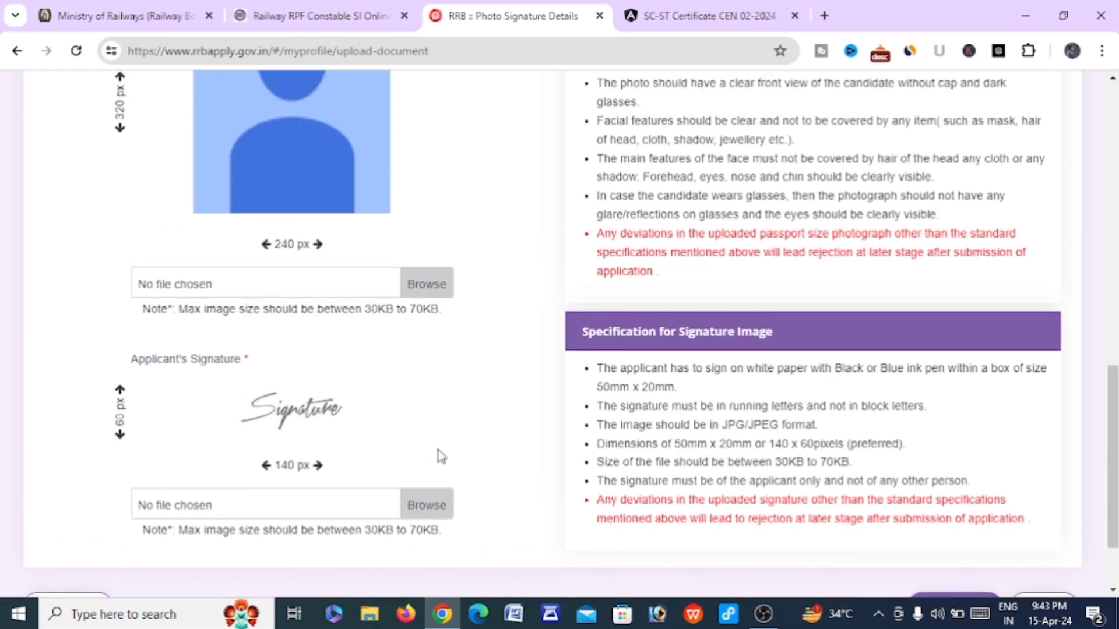
scroll(441, 456, "down", 2)
scroll(441, 457, "up", 1)
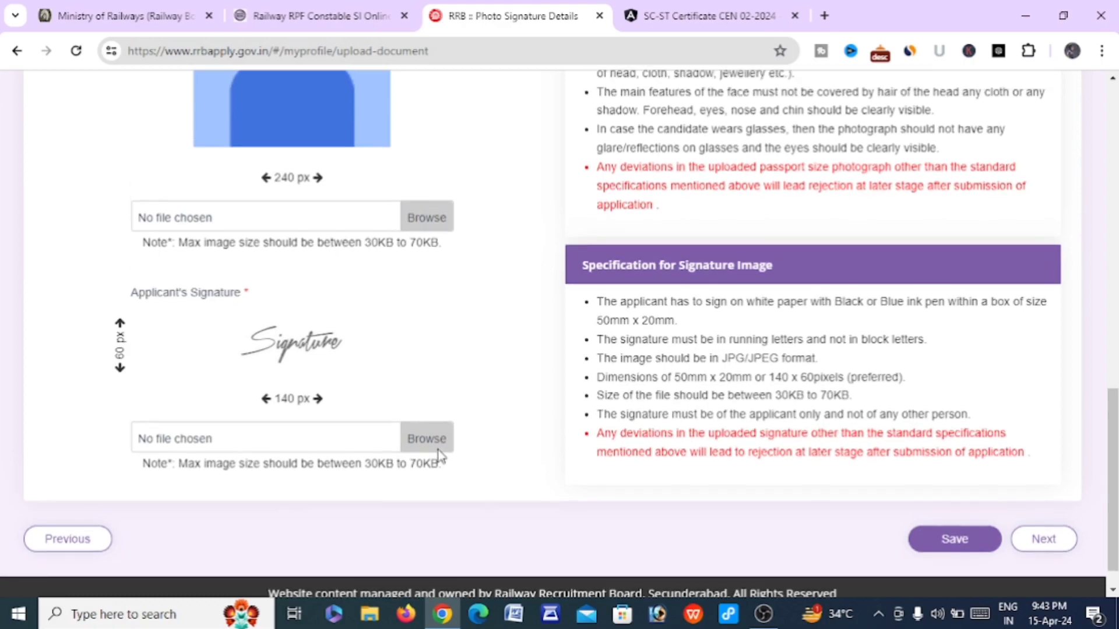